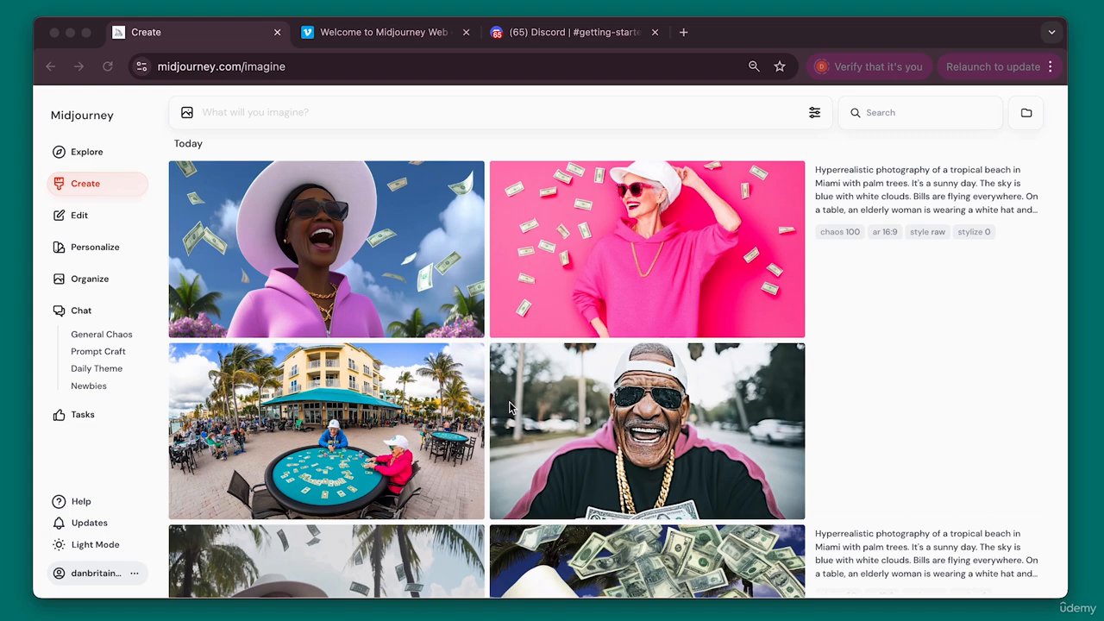
Open the laughing man in sunglasses from the newest chaos 100 image set and inspect the list of additional creation actions
scroll(610, 457, down, 10)
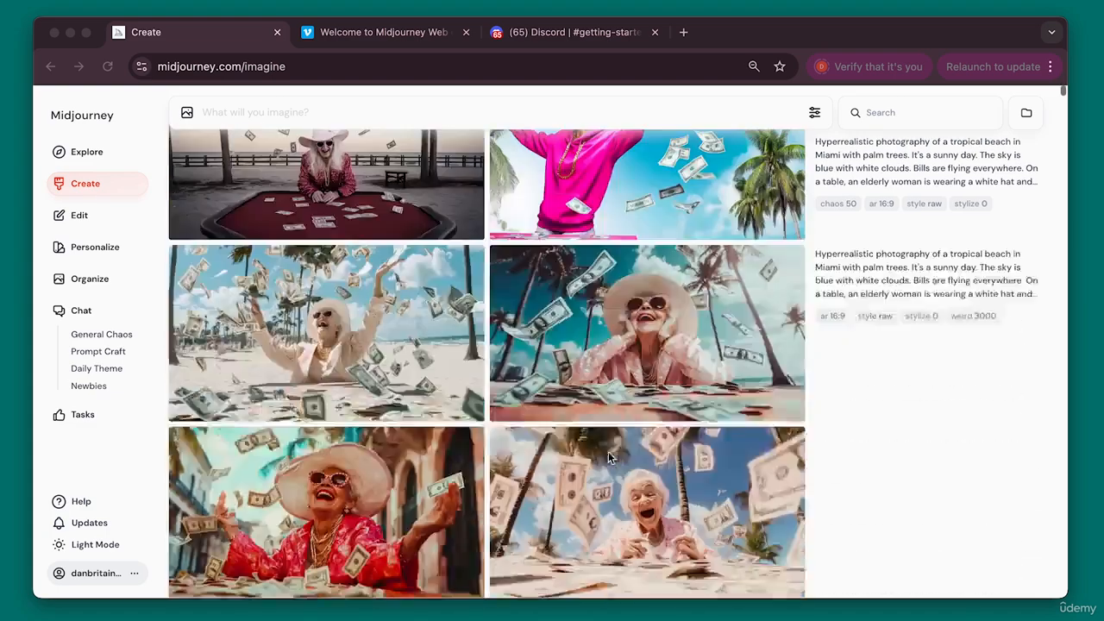
scroll(609, 457, up, 15)
click(666, 455)
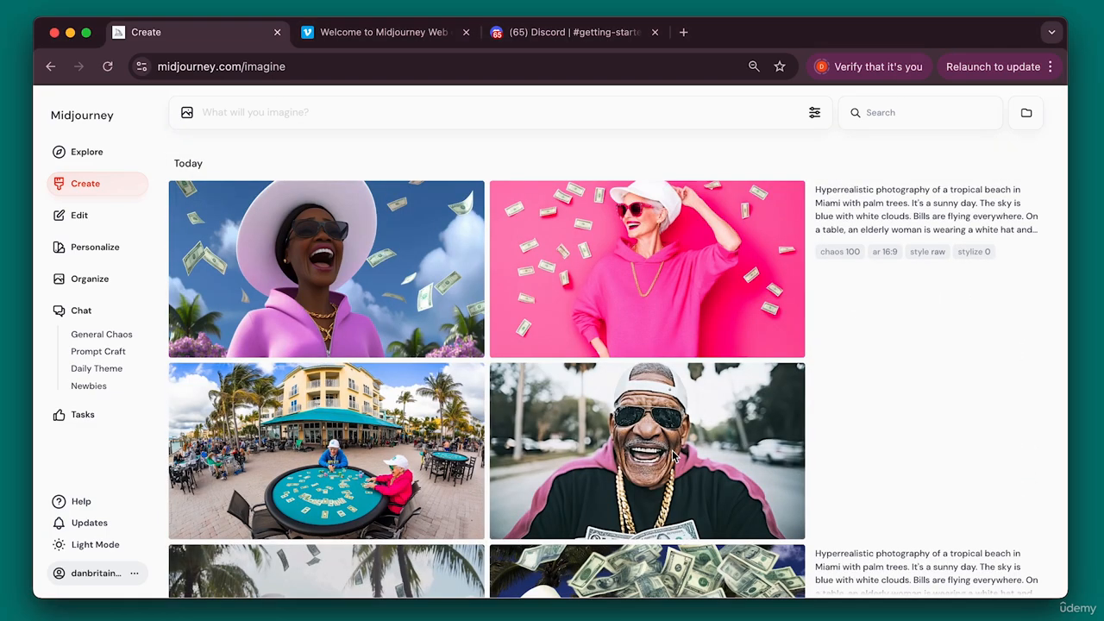
click(672, 444)
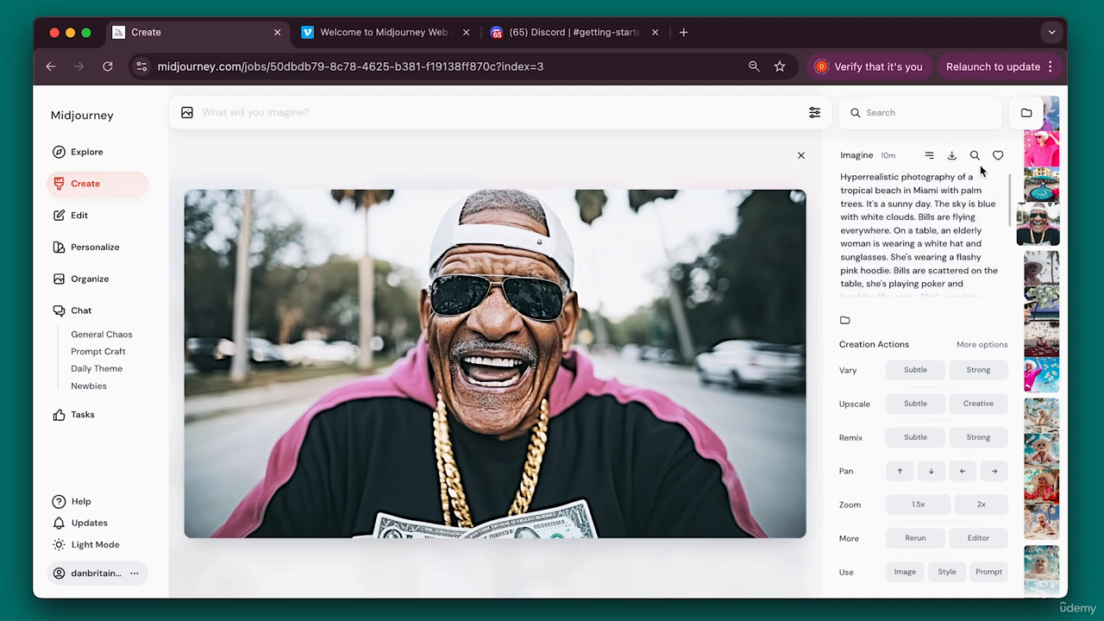
click(968, 344)
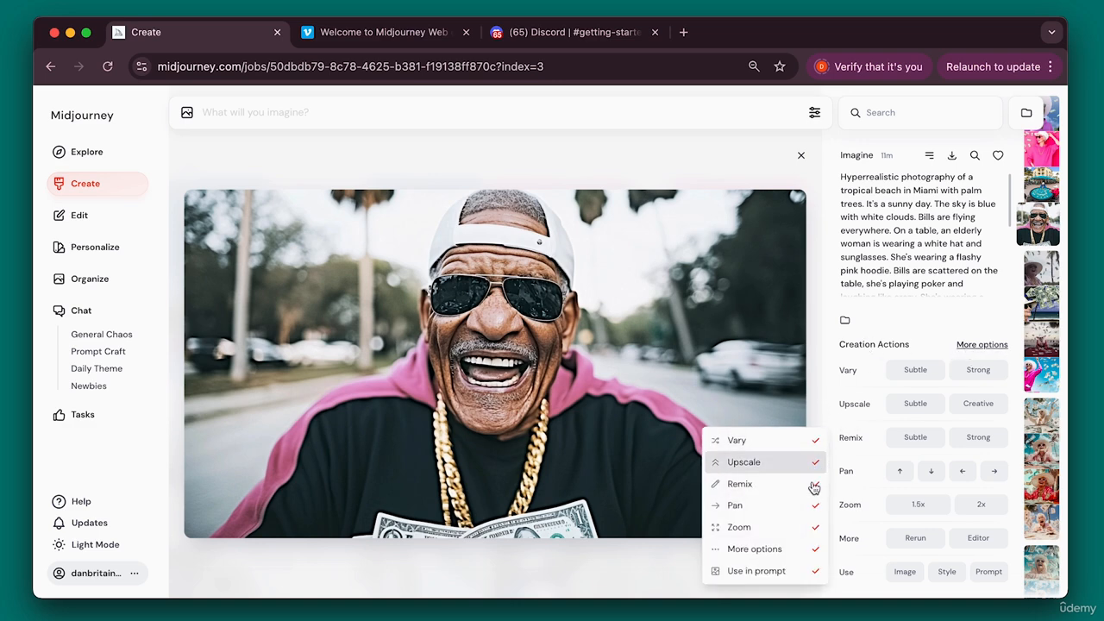
click(899, 328)
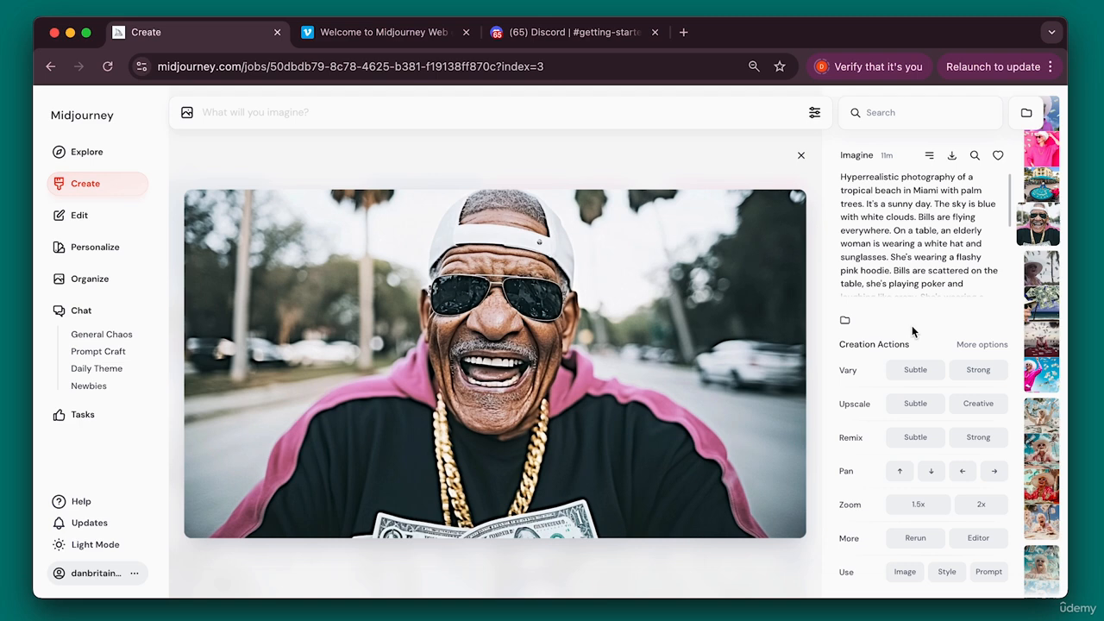
Generate one subtle and one strong variation set of the laughing man image, and return to the gallery
click(915, 371)
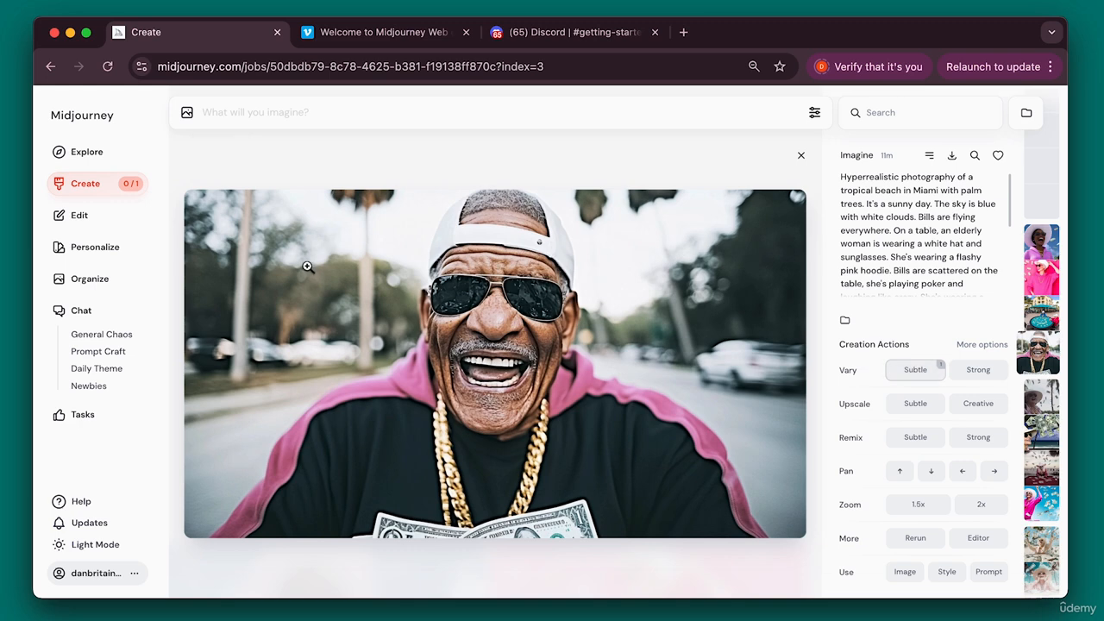
click(978, 369)
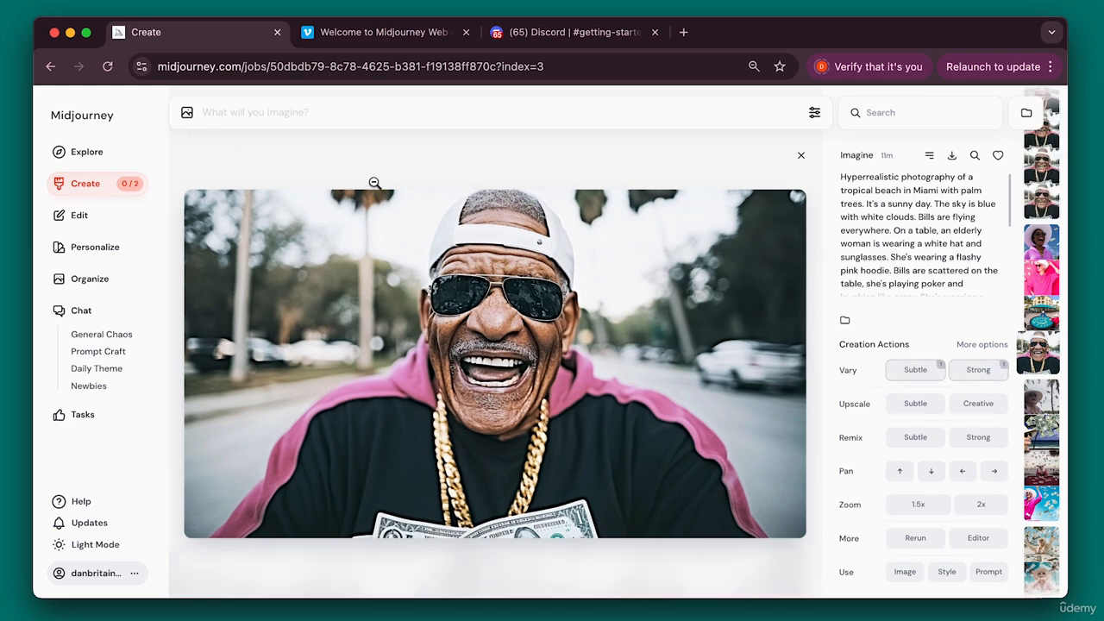
click(800, 156)
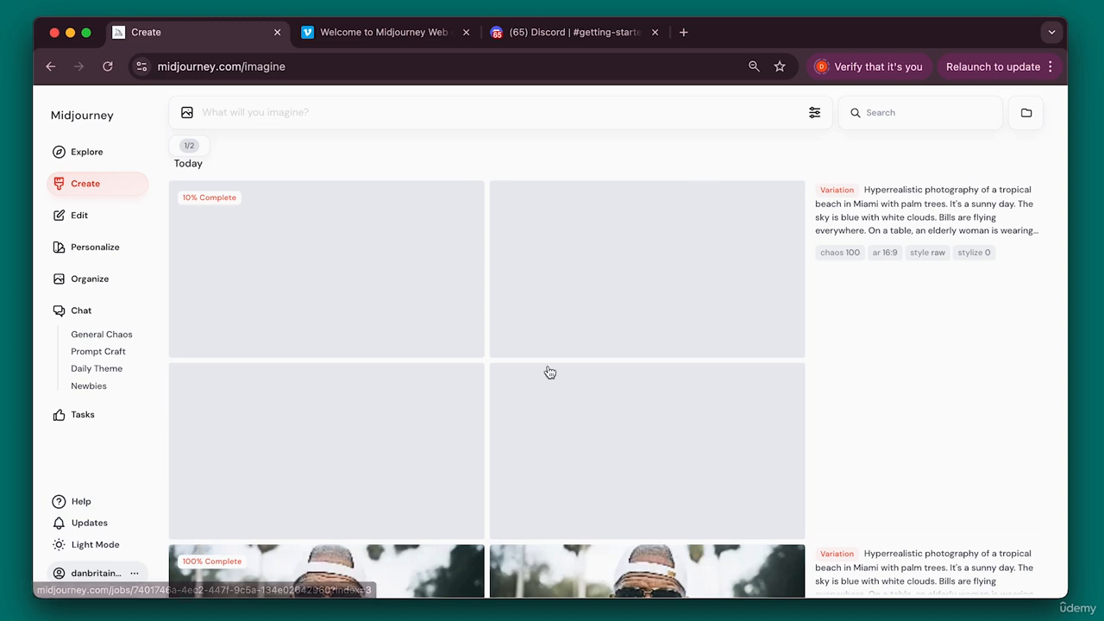
Examine the subtle variations of the laughing man one by one at full size
scroll(547, 372, down, 5)
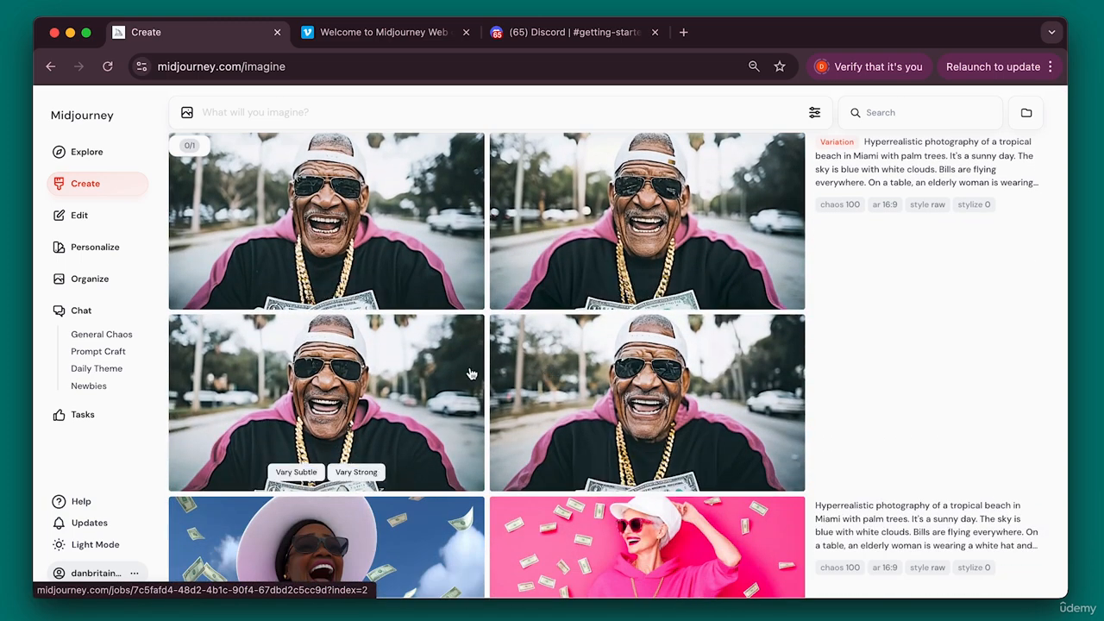
click(638, 357)
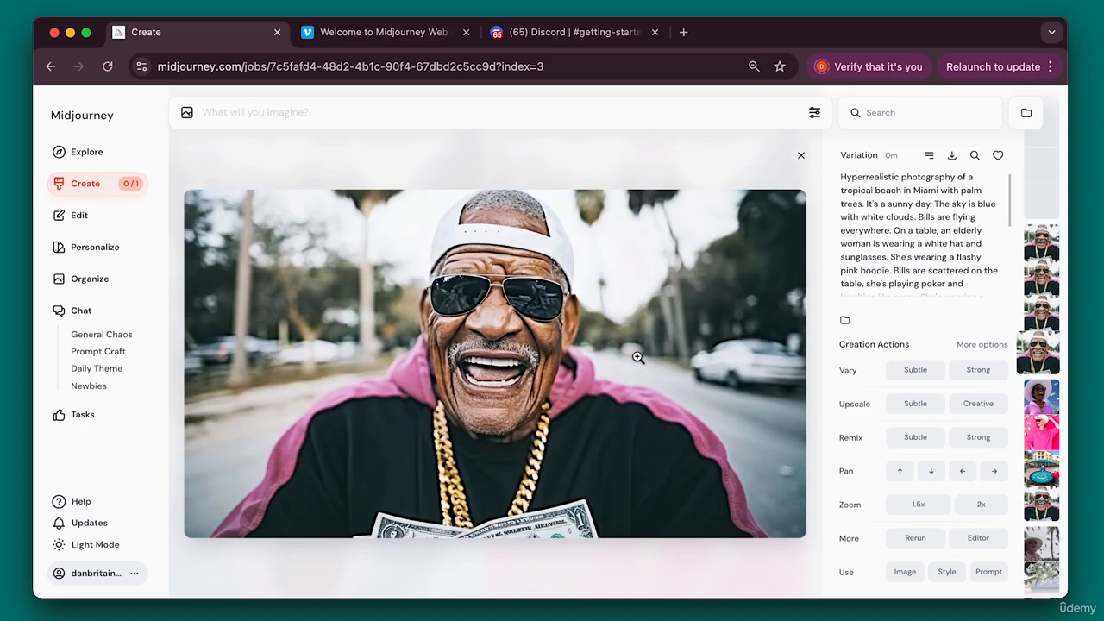
key(Left)
key(Left)
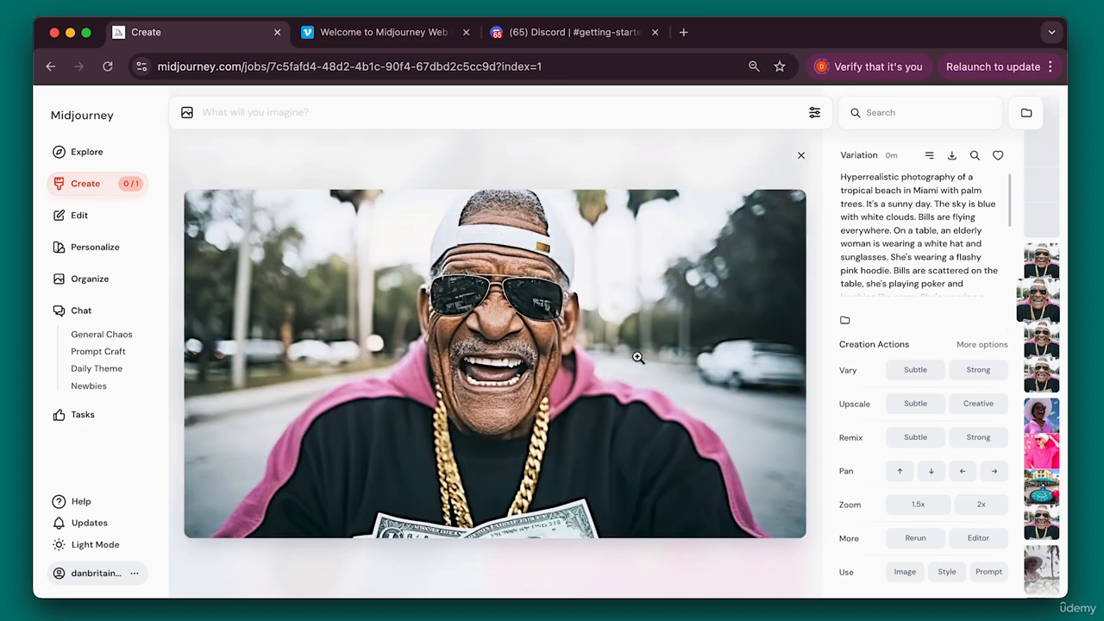
key(Right)
key(Right)
key(Right)
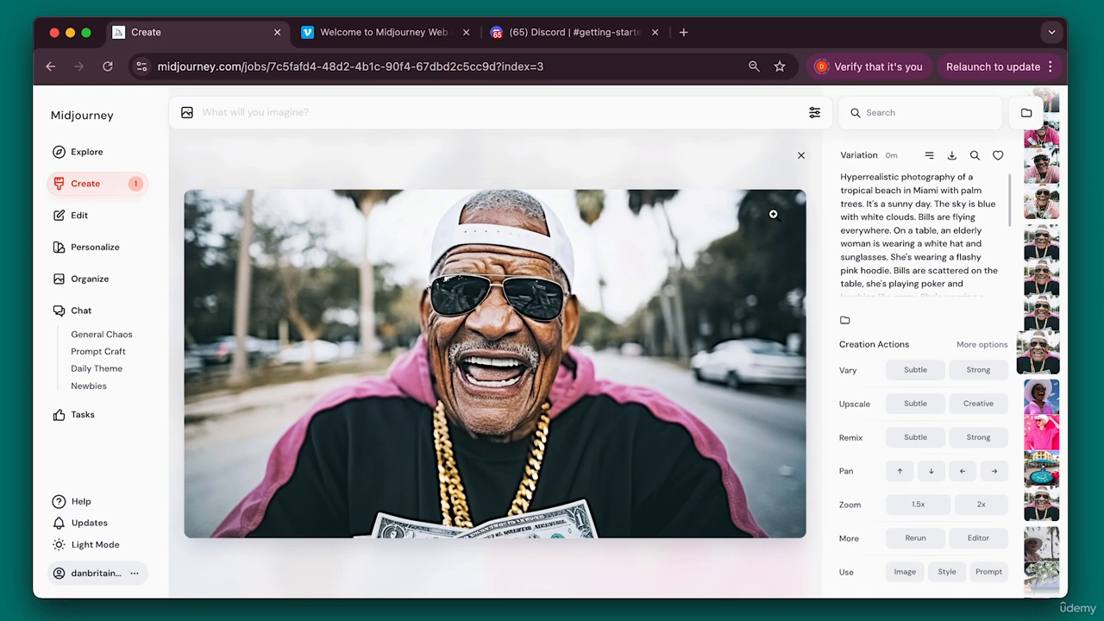
click(800, 155)
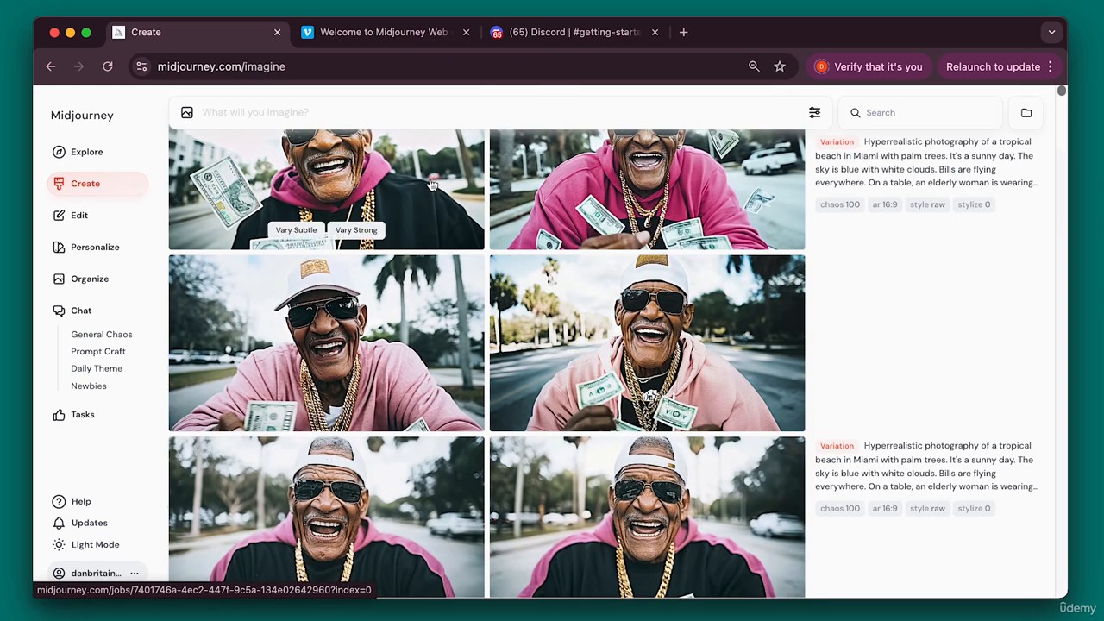
Examine the four strong variations at full size for differences in hat, hoodie and bills
scroll(432, 186, up, 2)
click(652, 386)
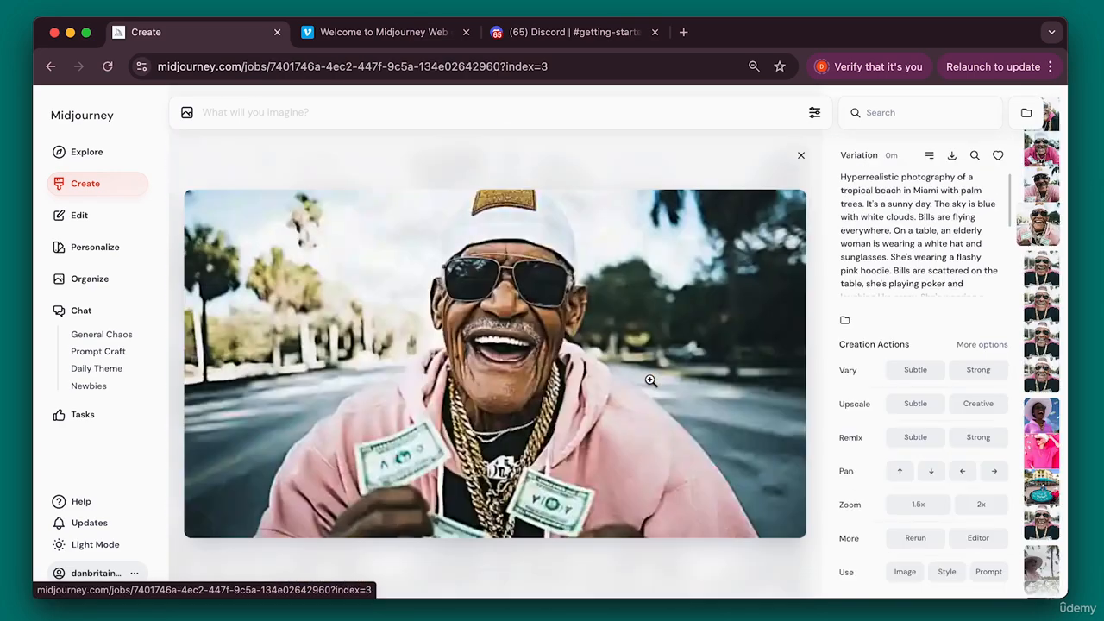
scroll(650, 380, up, 1)
scroll(650, 381, down, 1)
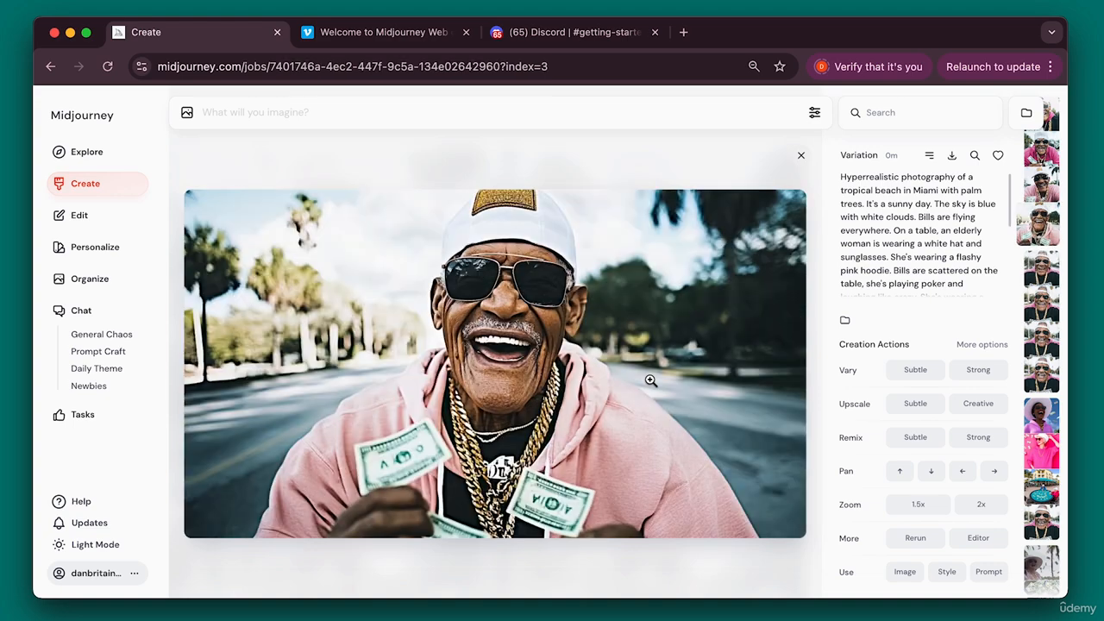
scroll(650, 380, up, 1)
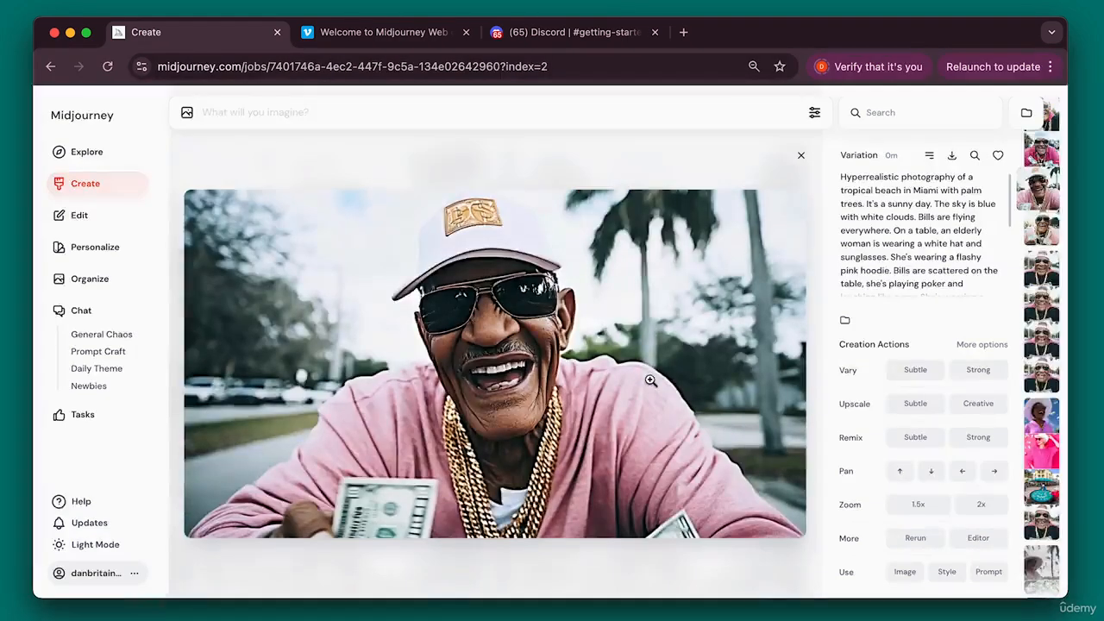
scroll(650, 381, up, 2)
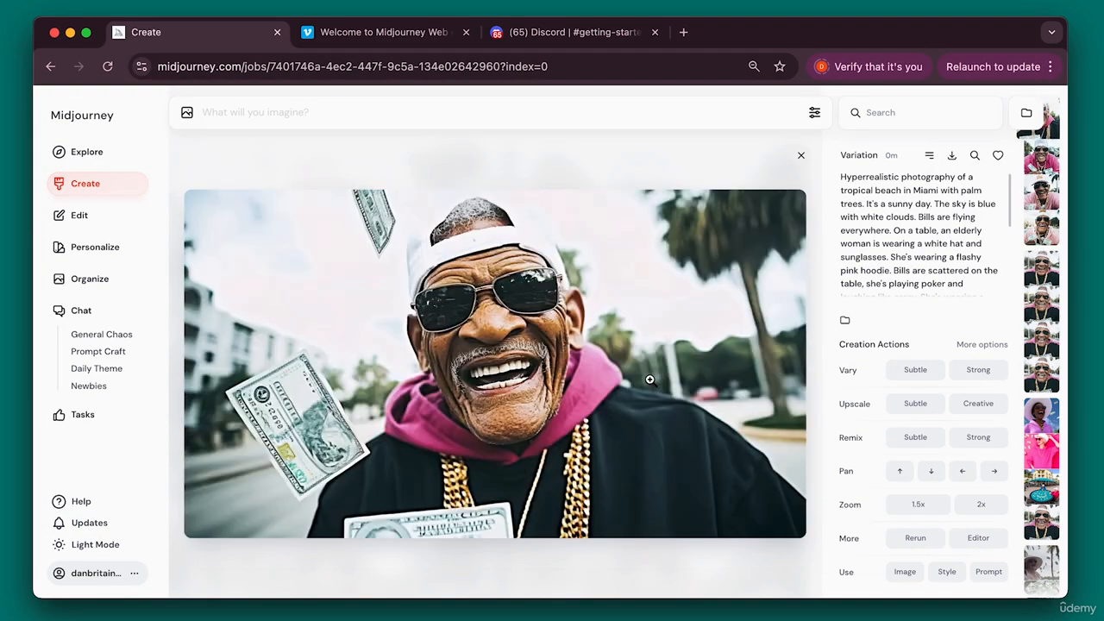
scroll(651, 381, down, 1)
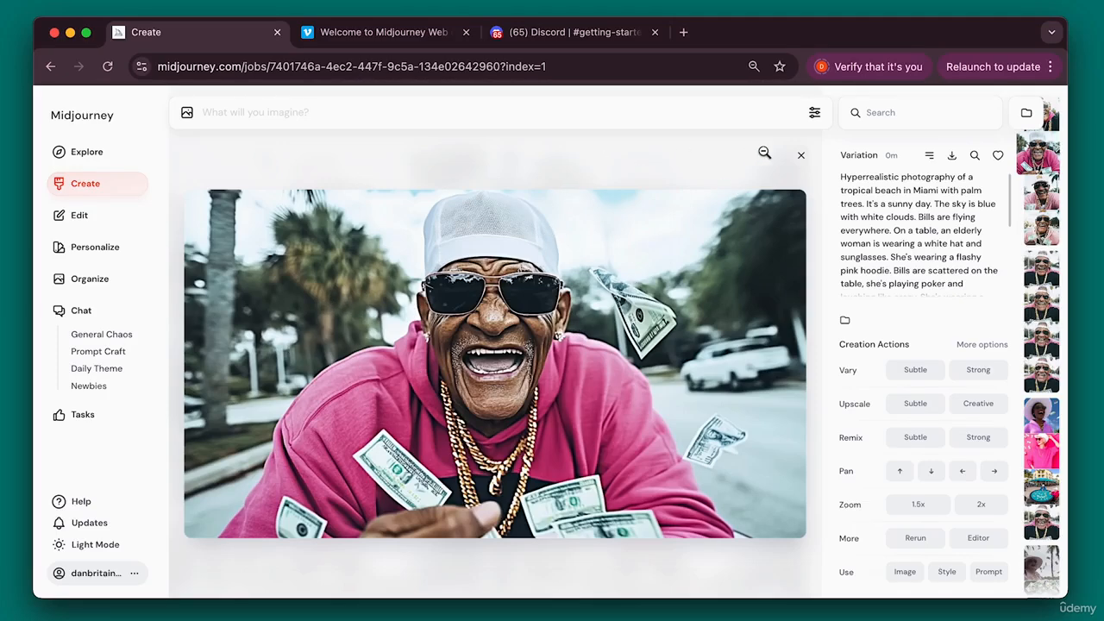
click(802, 157)
Reopen the original laughing man image from the chaos 100 set and download it
mouse_move(665, 303)
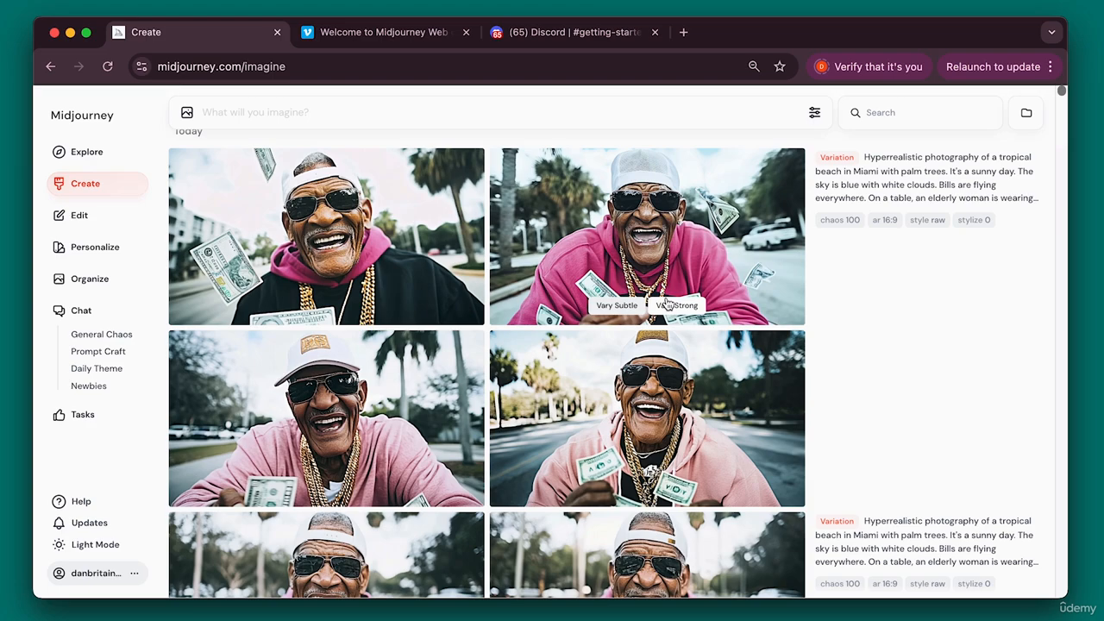
scroll(749, 294, up, 1)
scroll(749, 295, down, 6)
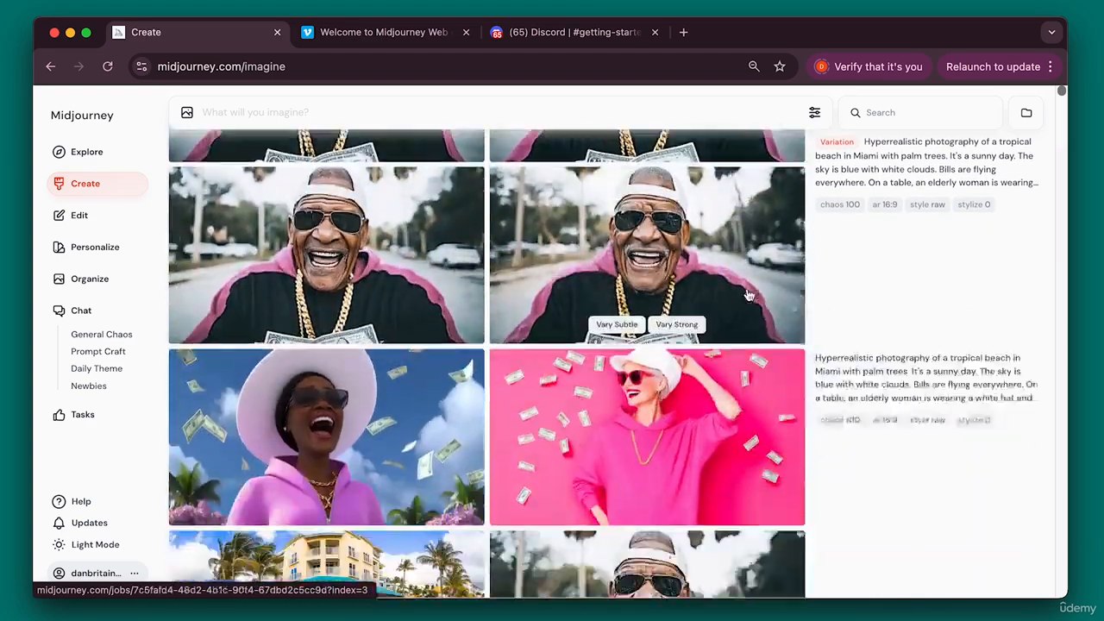
scroll(749, 295, down, 5)
click(780, 337)
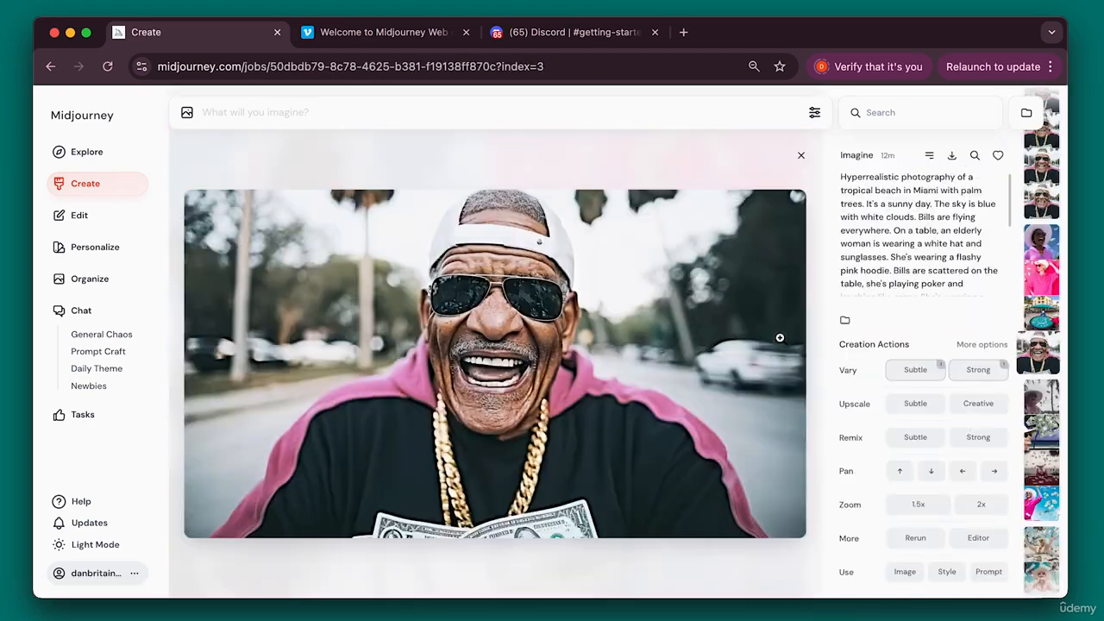
mouse_move(848, 397)
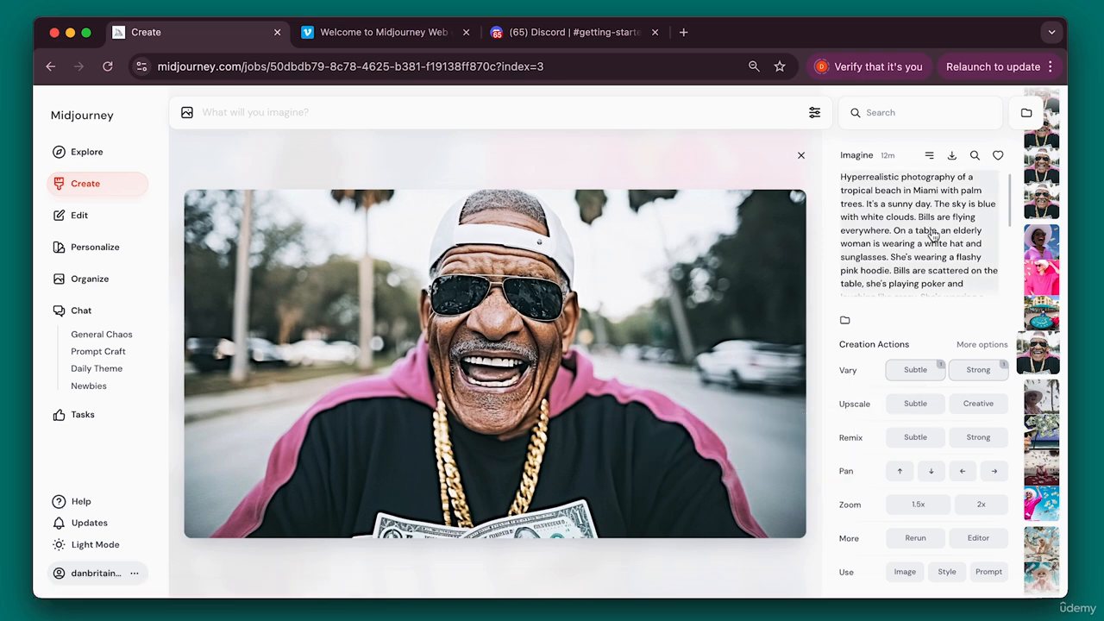
click(953, 158)
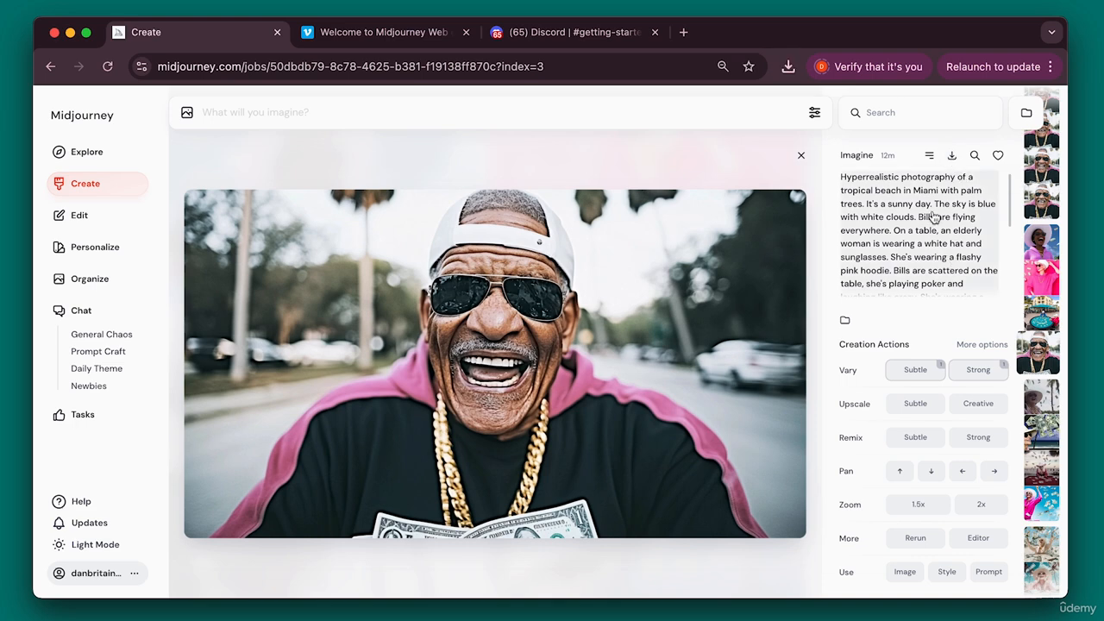
Upscale the original laughing man image with both the Subtle and Creative options, and return to the gallery
click(919, 407)
click(980, 409)
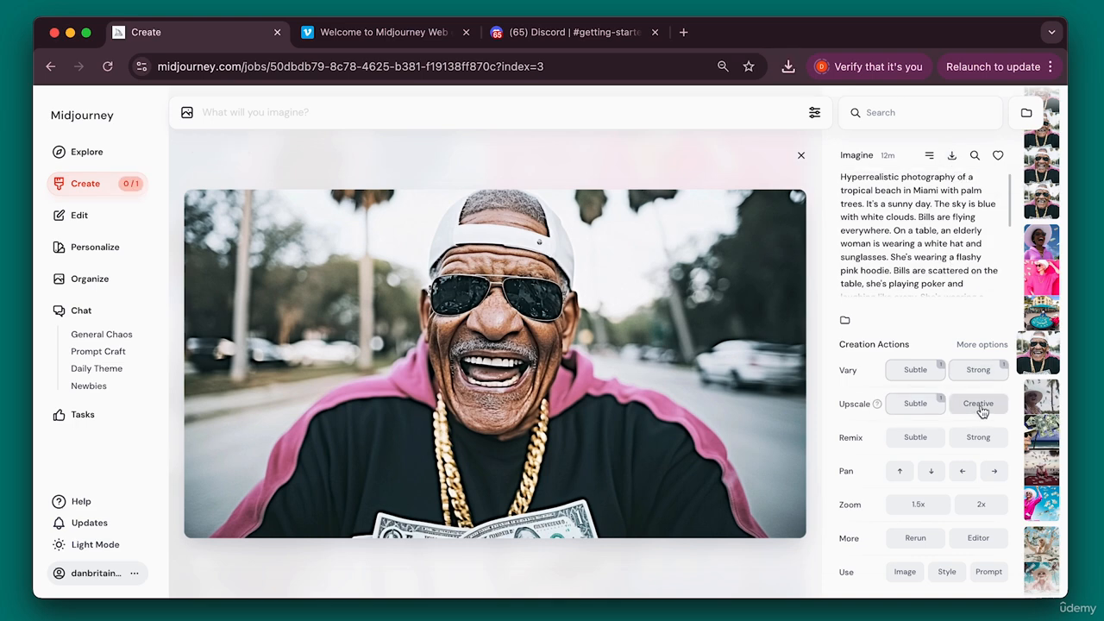
click(800, 155)
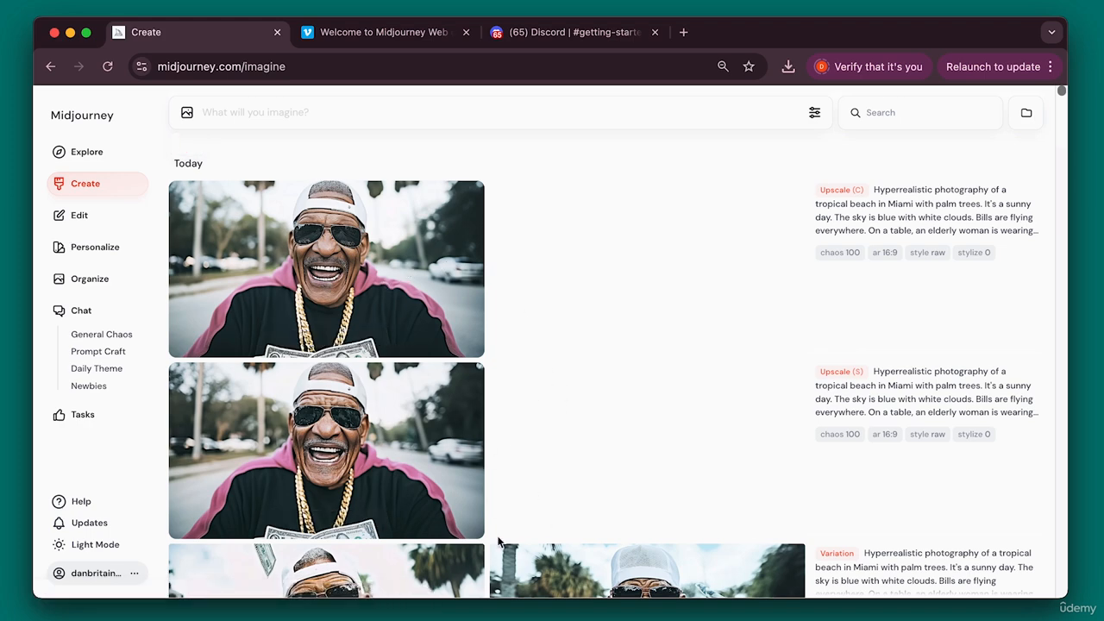
Compare the subtle and creative upscales of the laughing man by switching back and forth between them at full size
click(452, 426)
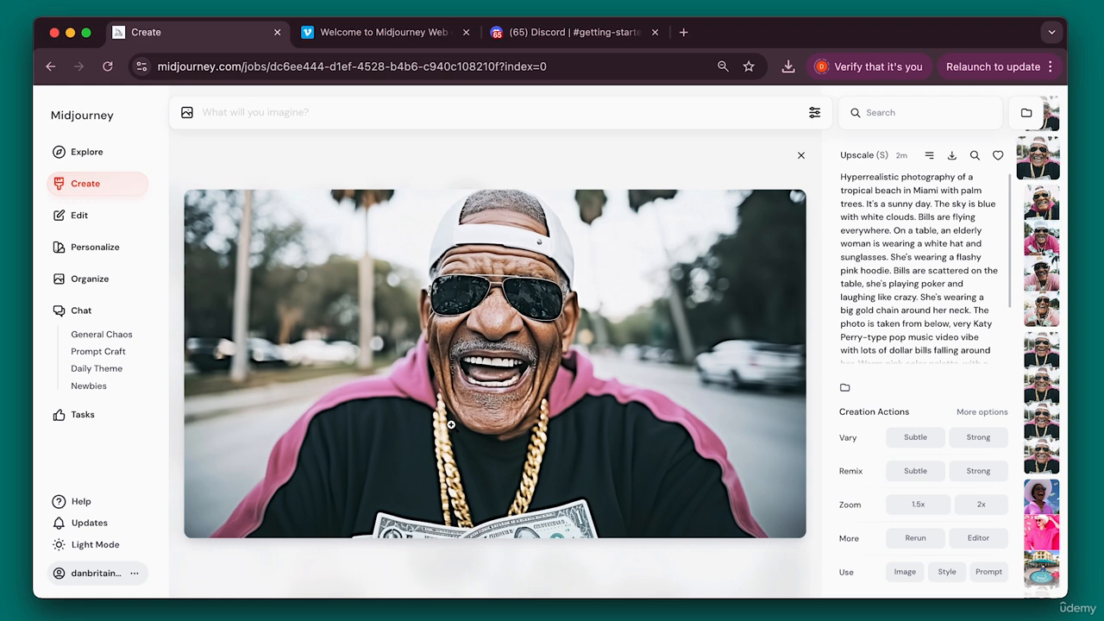
key(Up)
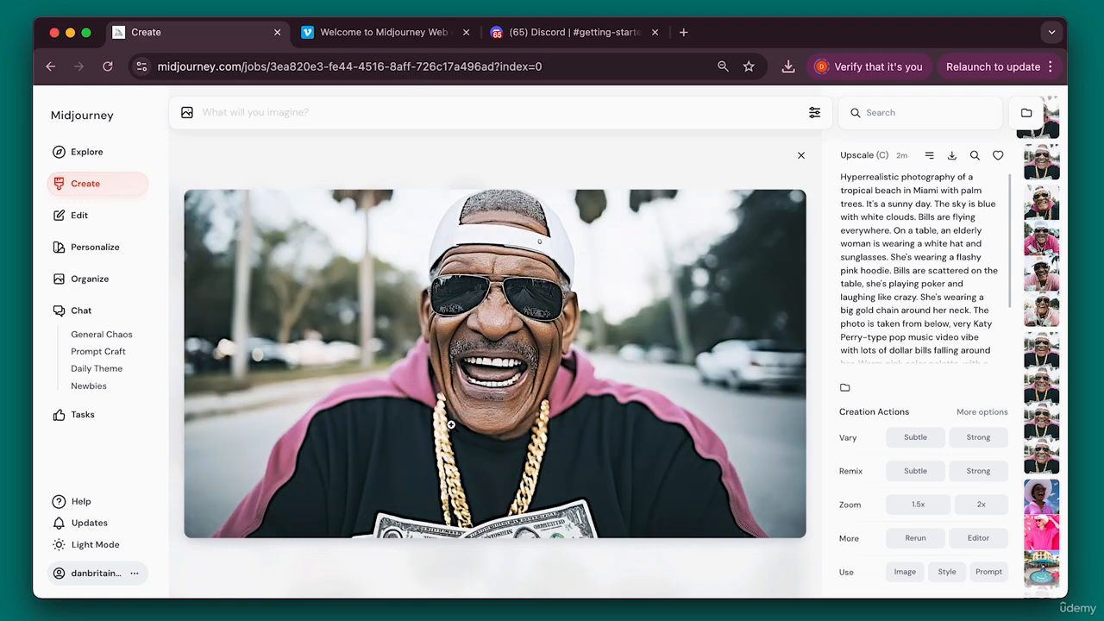
key(Down)
key(Up)
key(Down)
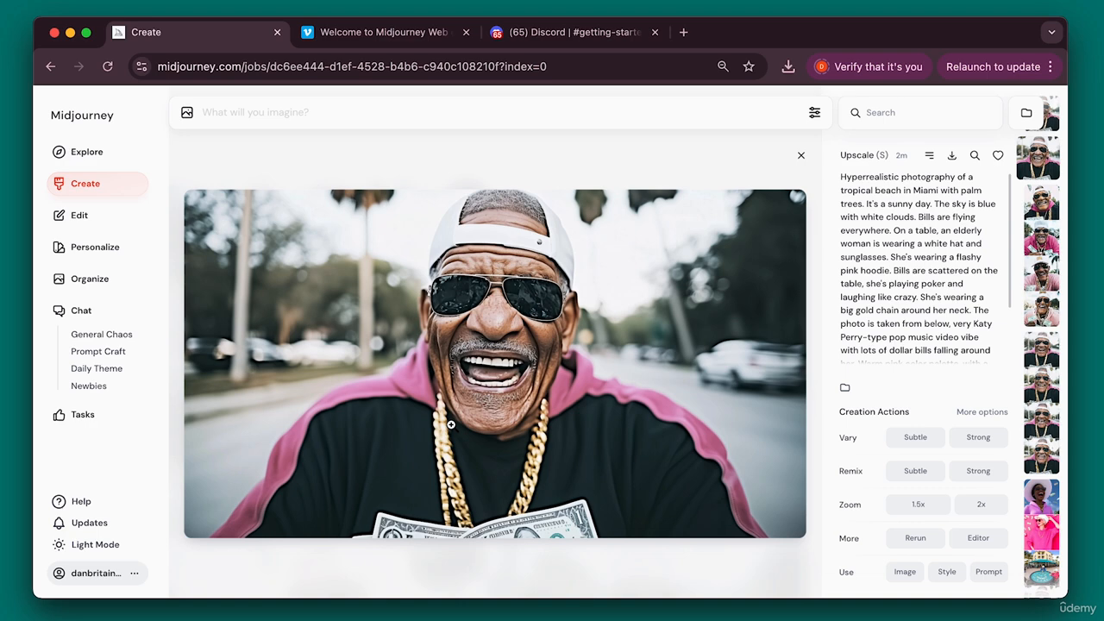
key(Down)
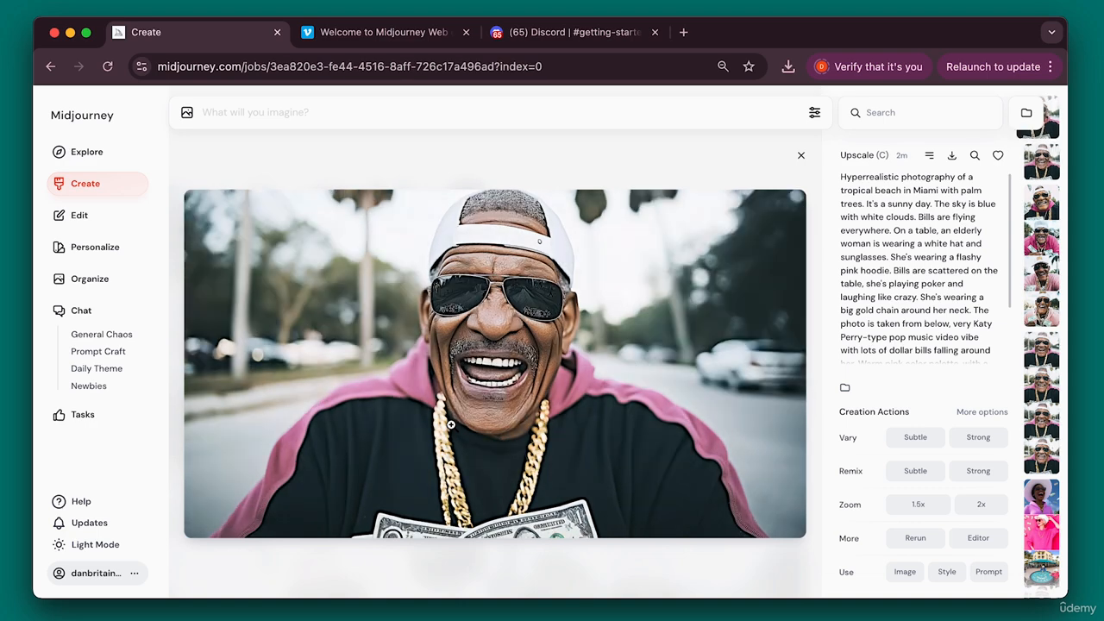
key(Down)
key(Up)
key(Down)
key(Up)
key(Down)
key(Up)
key(Down)
key(Up)
key(Down)
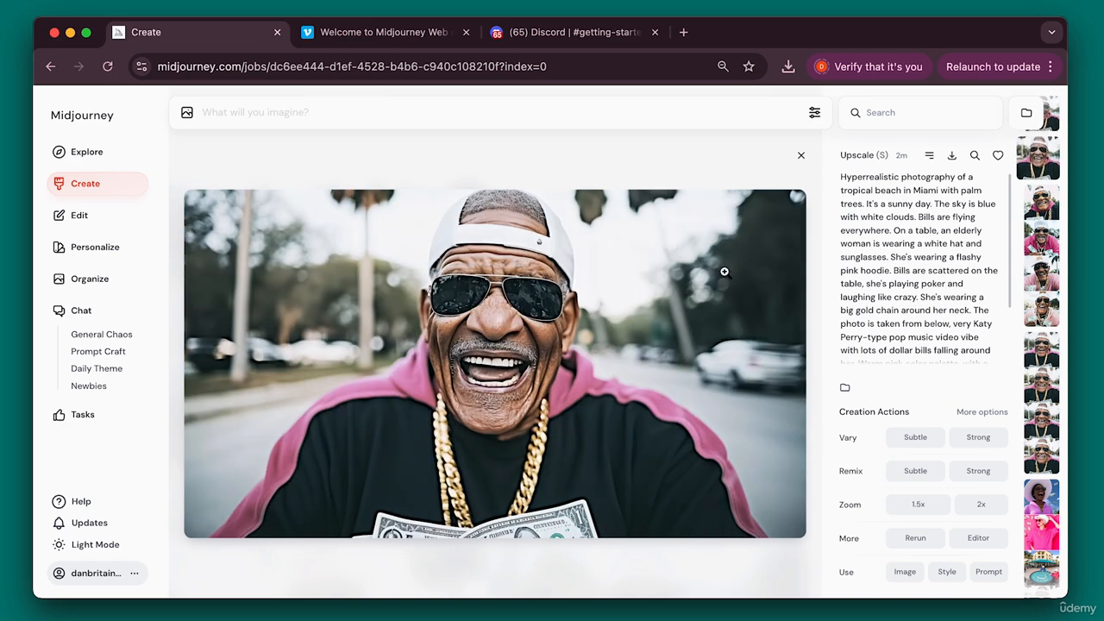
Download the subtle upscale of the laughing man and compare it with the original image in two separate image windows
click(955, 157)
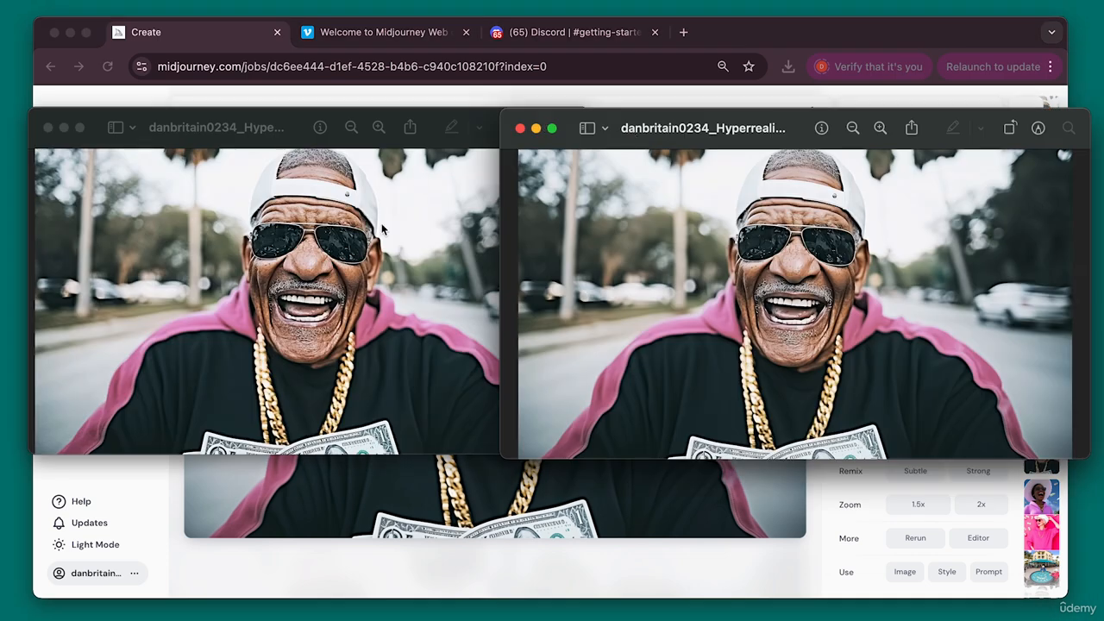
click(382, 229)
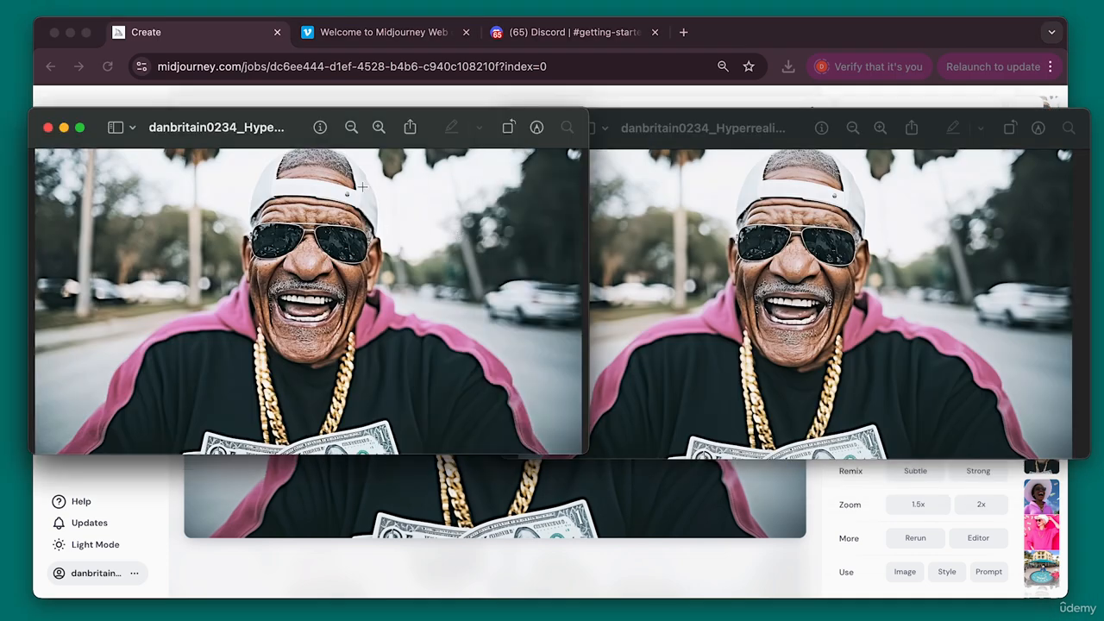
click(644, 210)
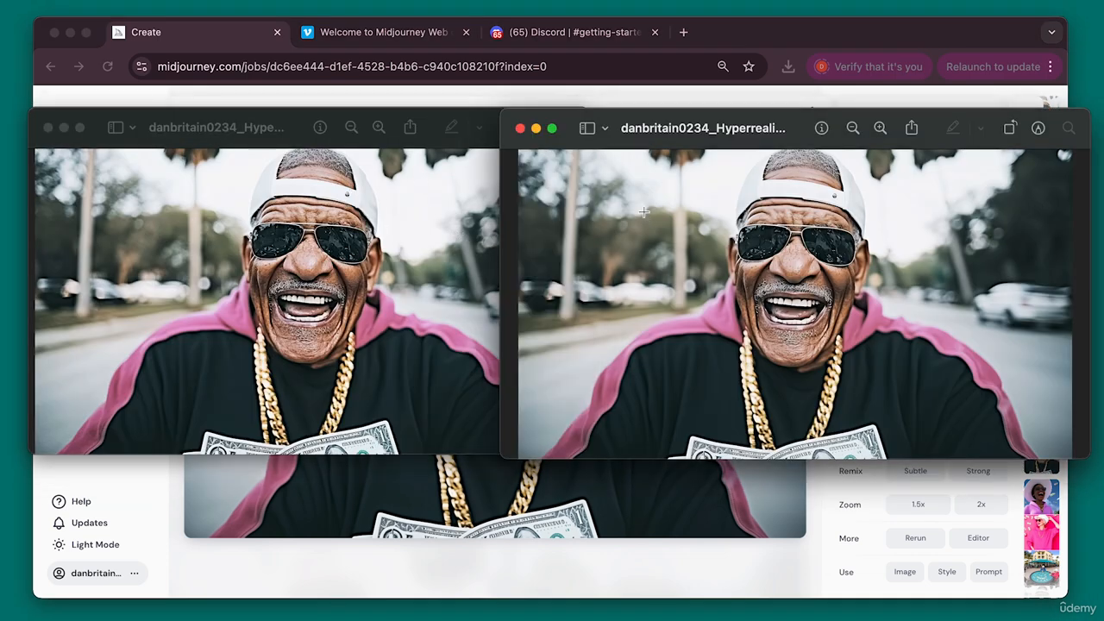
click(414, 218)
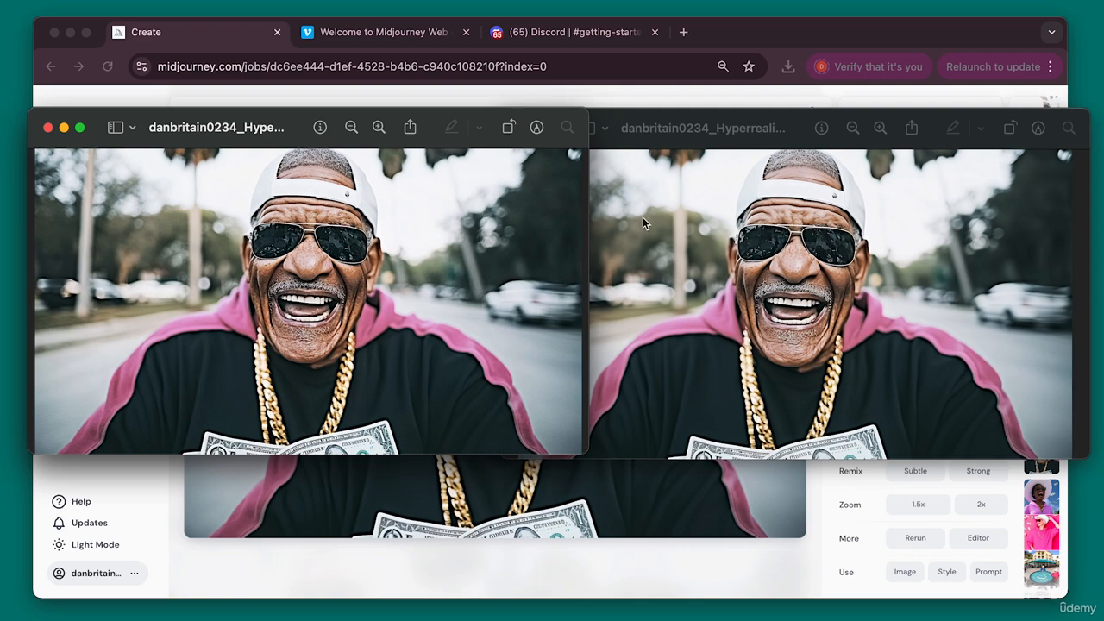
click(651, 221)
click(416, 229)
Compare the mouth and moustache detail of both downloaded images at matching high magnification, and close the two image windows
click(378, 128)
click(378, 129)
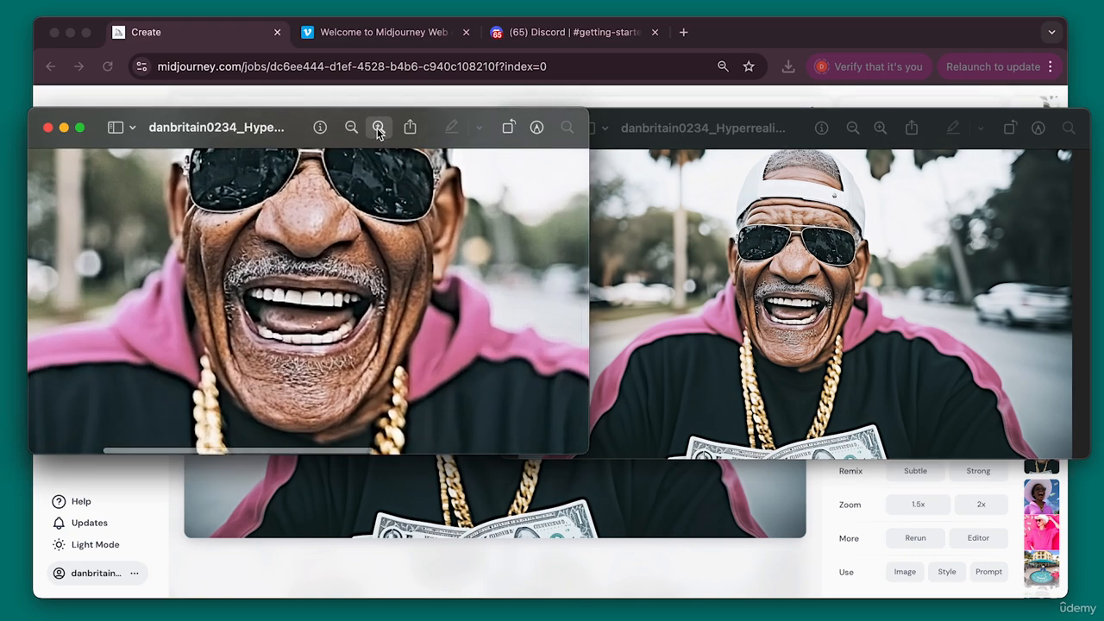
click(378, 128)
click(378, 128)
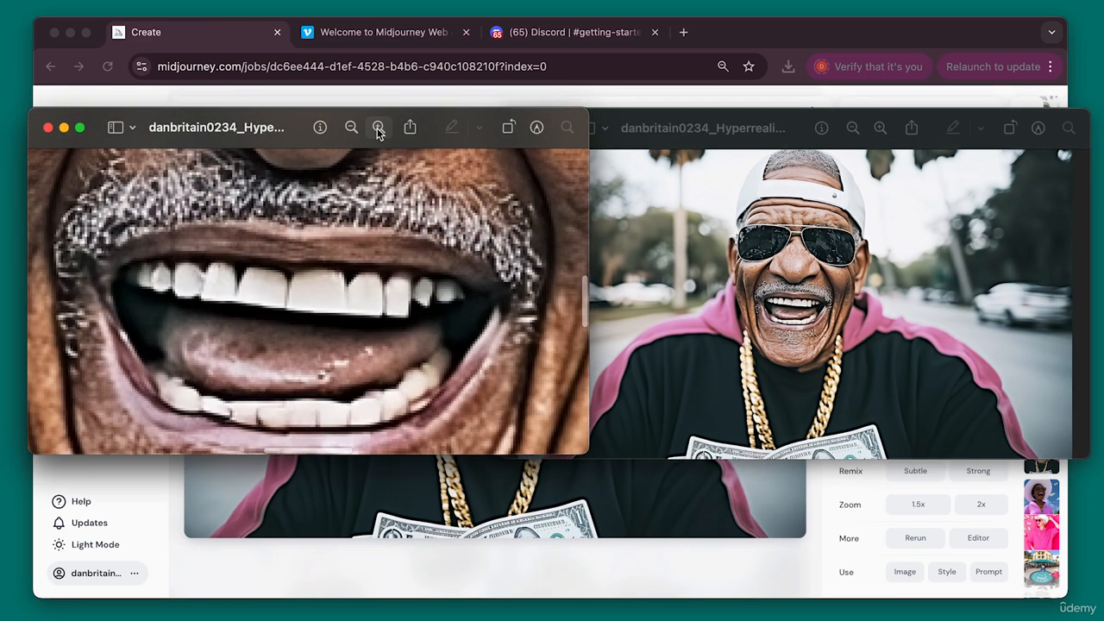
click(882, 134)
click(880, 129)
click(880, 129)
click(880, 129)
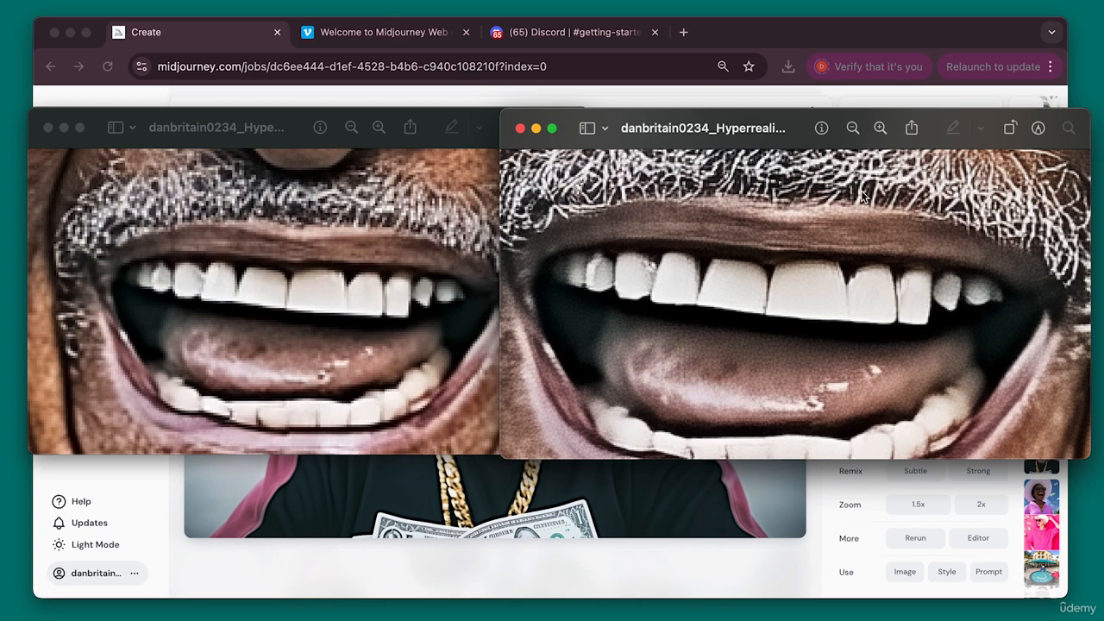
click(852, 128)
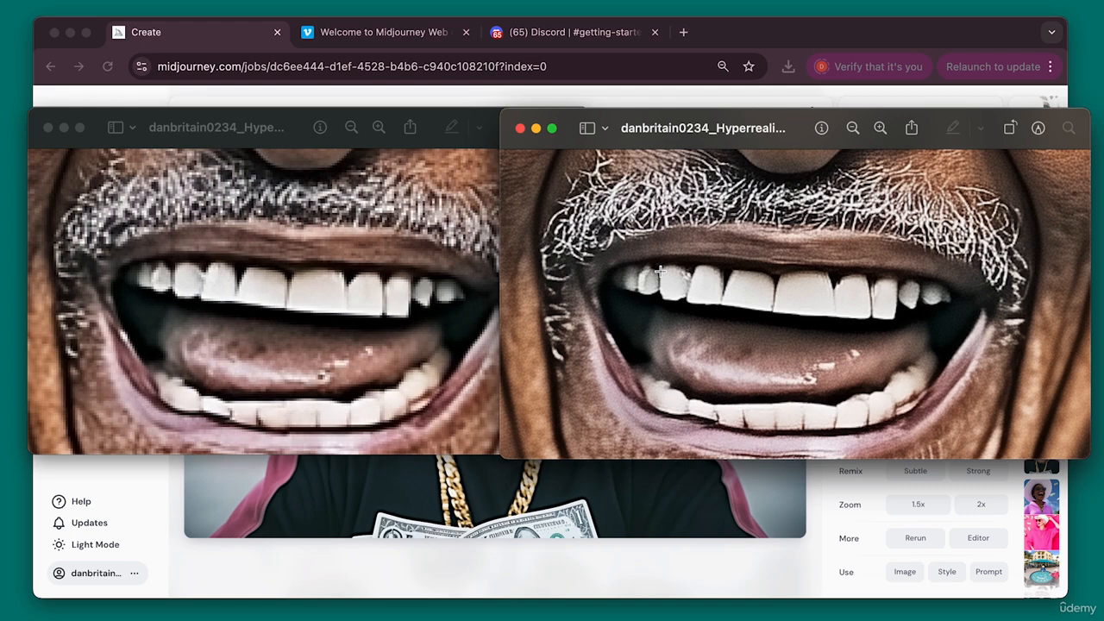
click(520, 129)
click(48, 129)
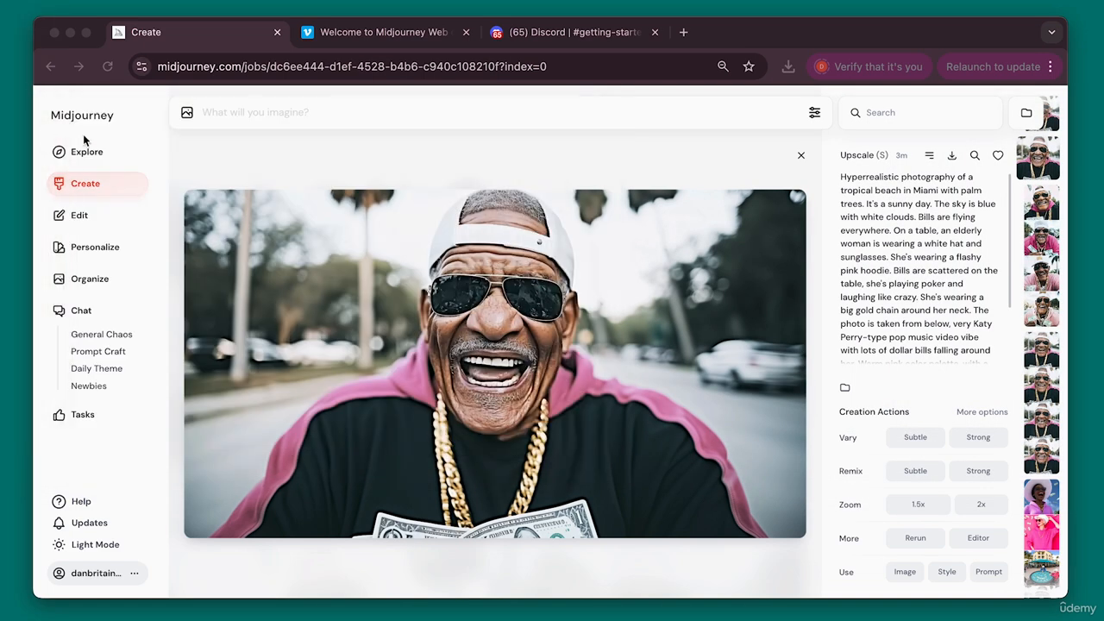
Open the original laughing man image, load it with its prompt for a Subtle remix, and return to the gallery
click(971, 488)
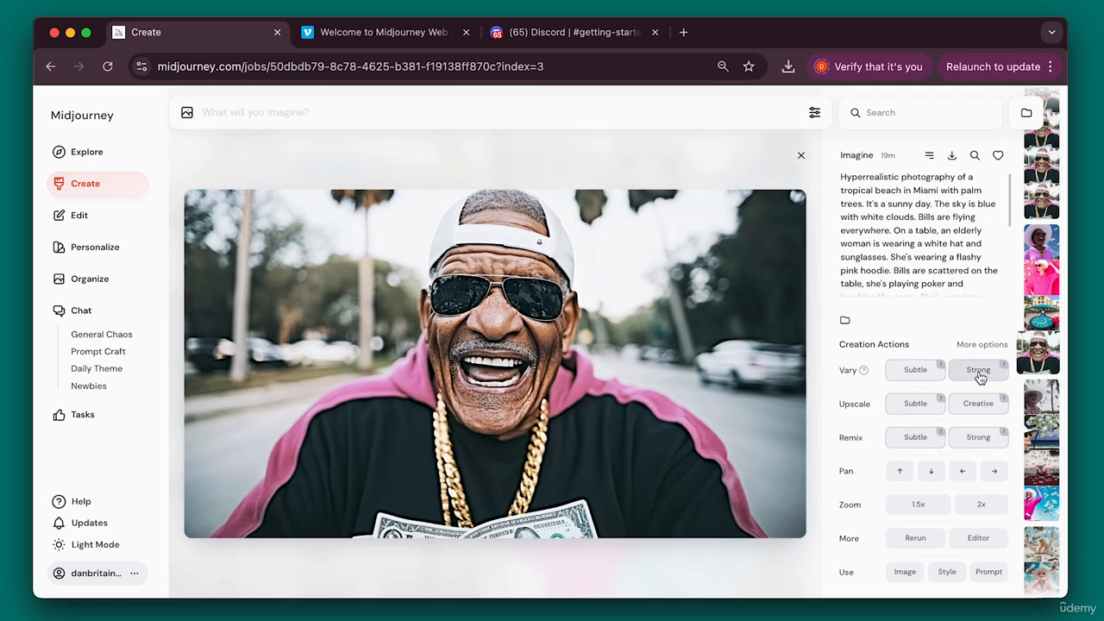
click(916, 437)
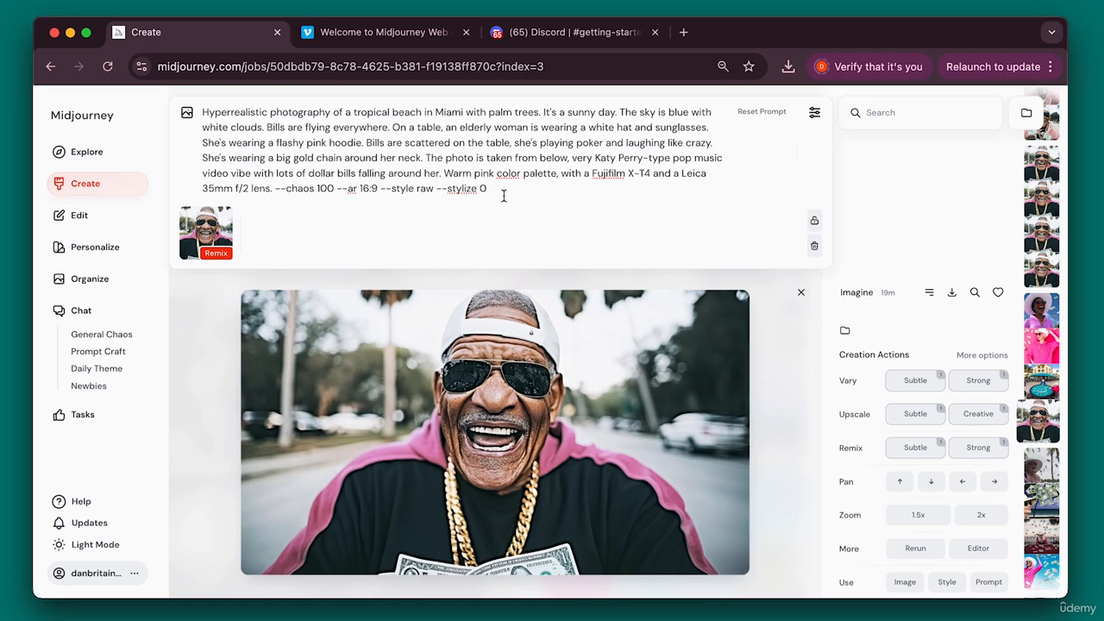
click(800, 293)
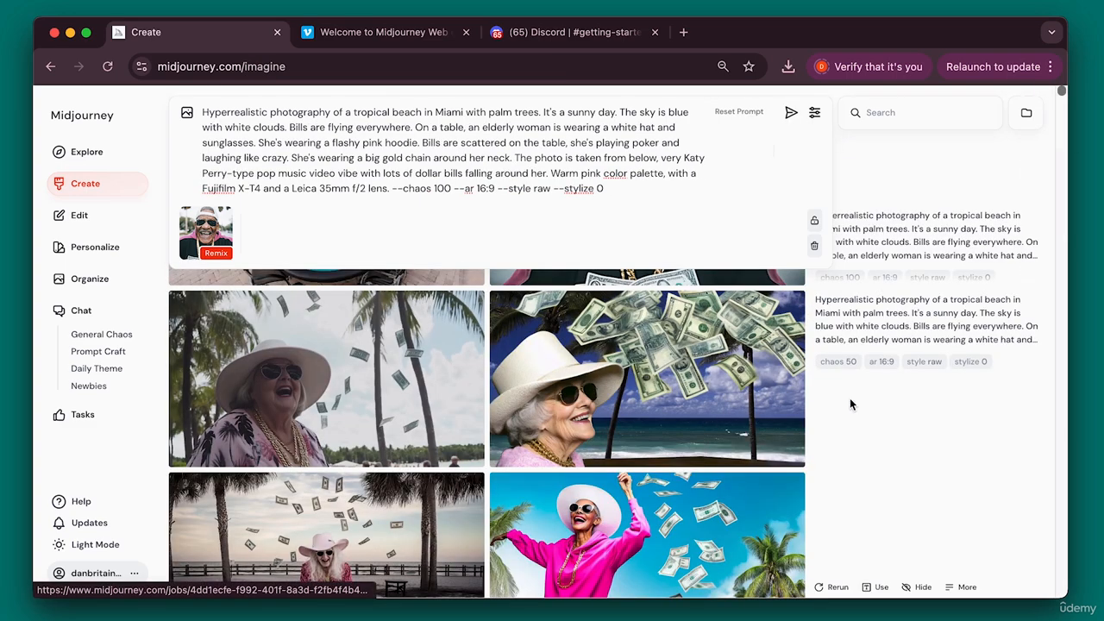
Browse the gallery to the stylize 550 set and open the image of the laughing woman in a straw hat and fluffy orange coat
scroll(695, 519, down, 3)
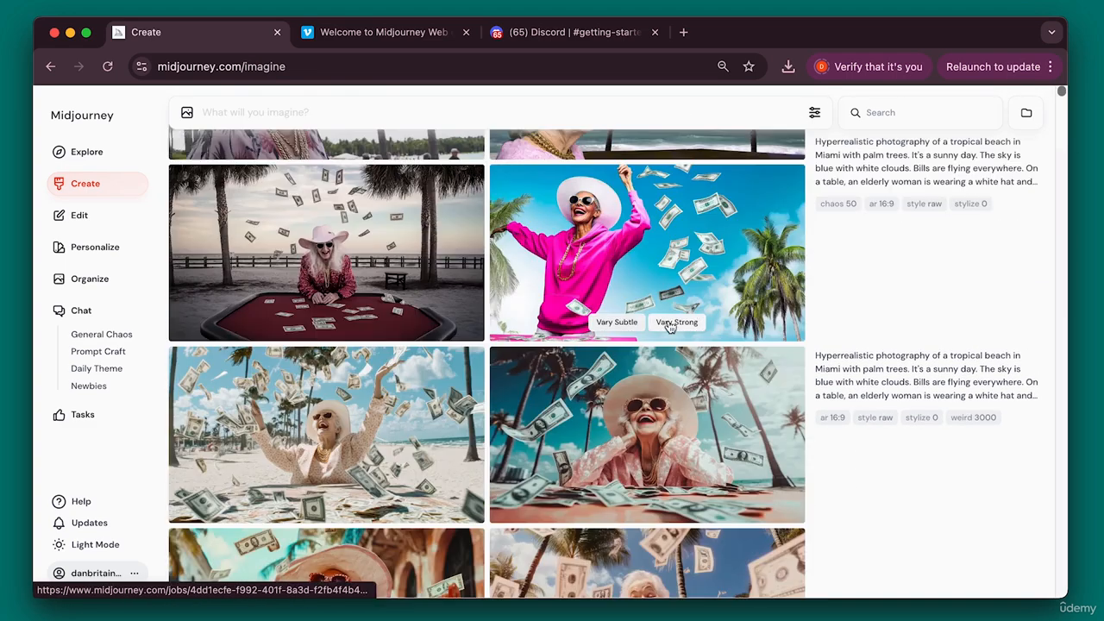
scroll(696, 417, up, 3)
scroll(732, 276, down, 1)
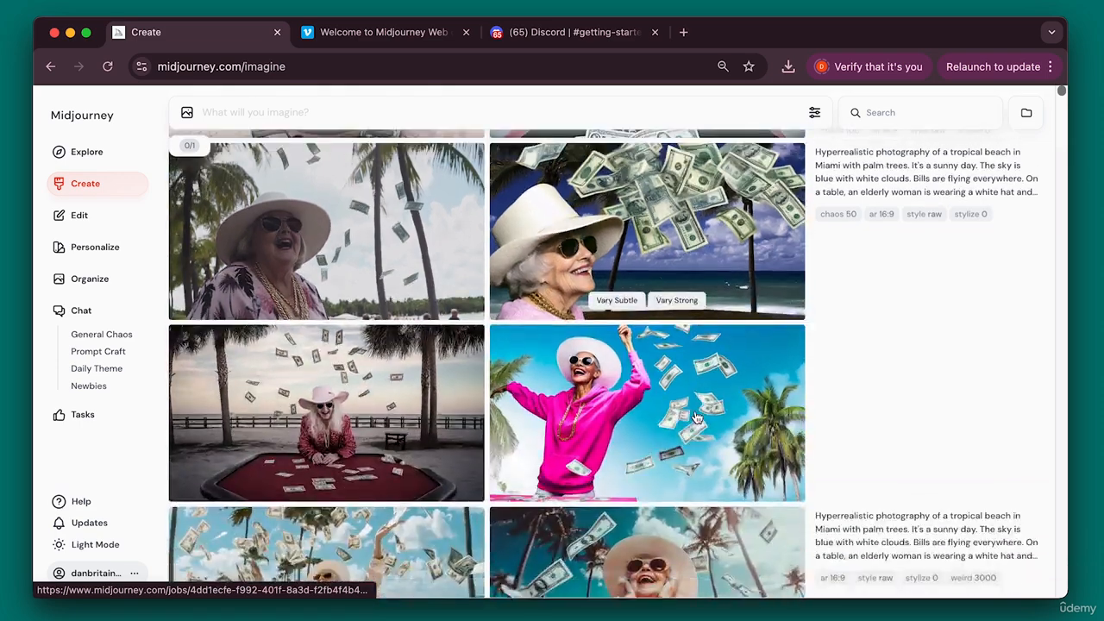
scroll(737, 259, up, 2)
scroll(738, 257, down, 2)
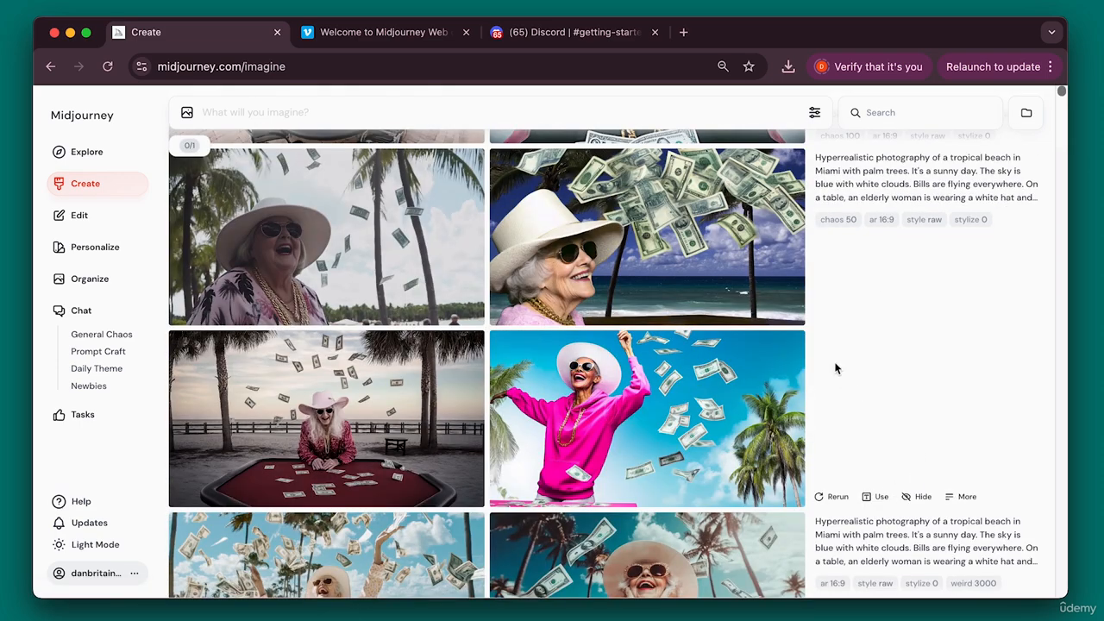
scroll(690, 302, up, 2)
click(691, 303)
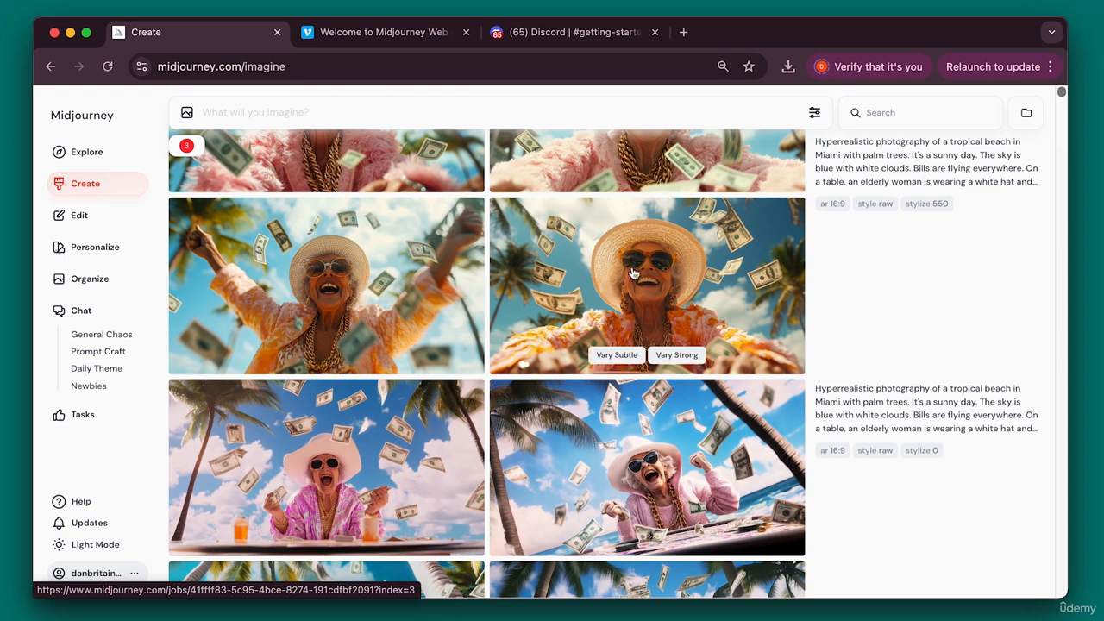
click(636, 274)
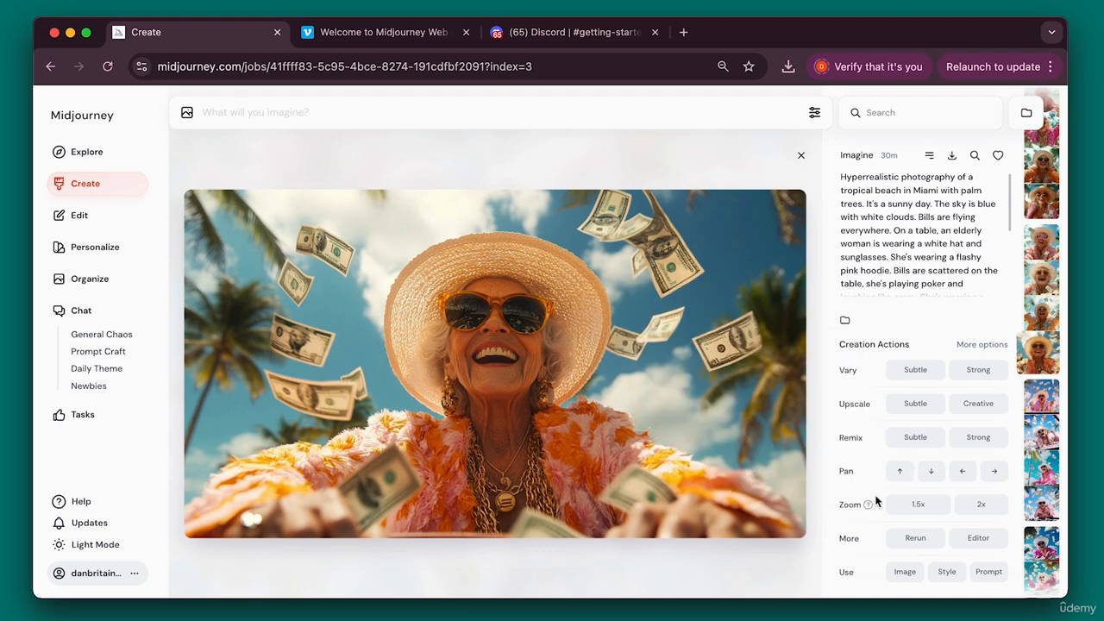
Generate pans of the straw-hat woman image in all four directions plus 1.5x and 2x zoom-outs, and return to the gallery
mouse_move(860, 471)
click(963, 472)
click(992, 471)
click(901, 470)
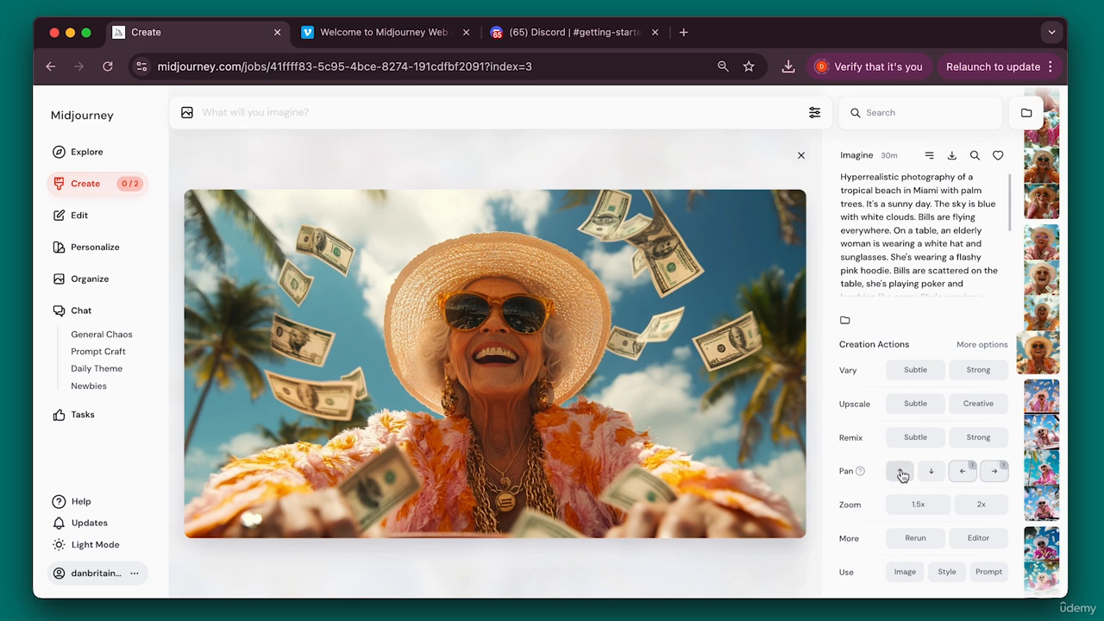
click(928, 472)
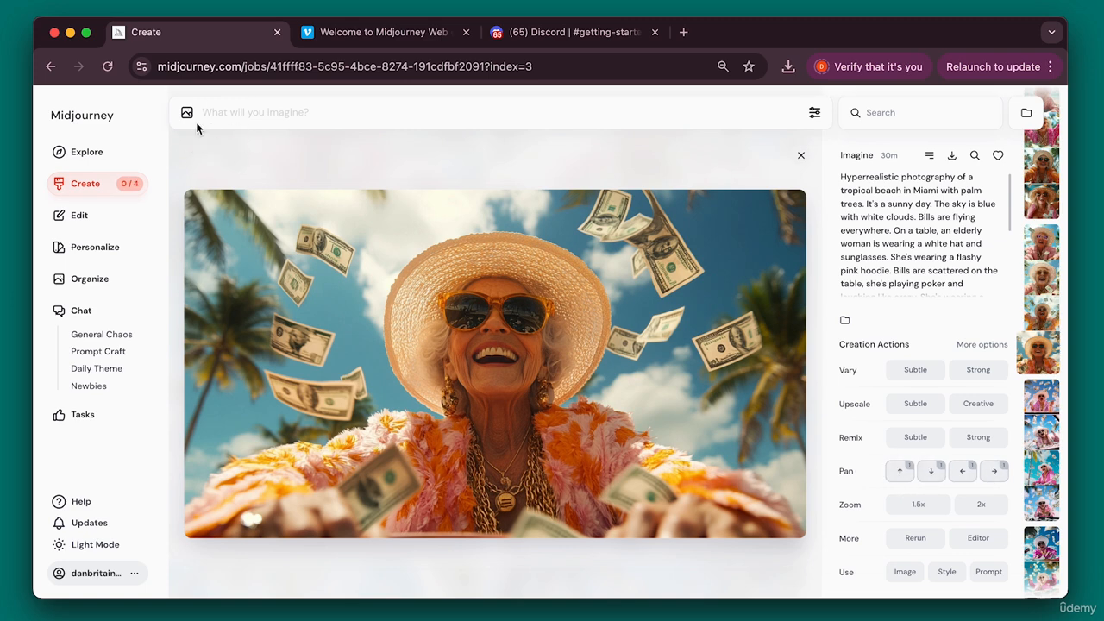
click(918, 504)
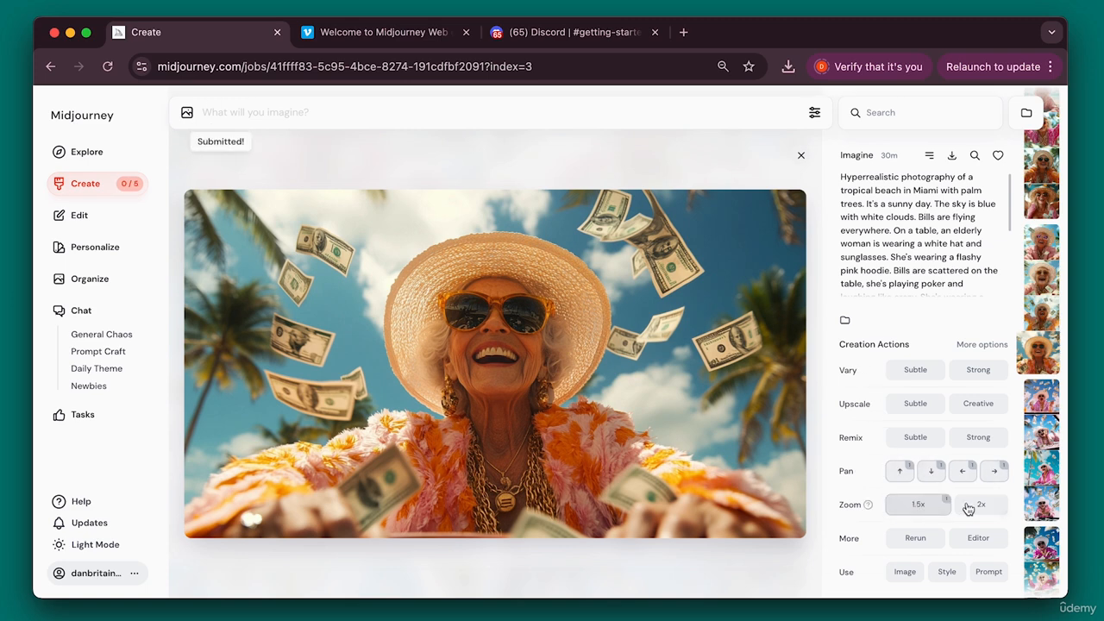
click(981, 507)
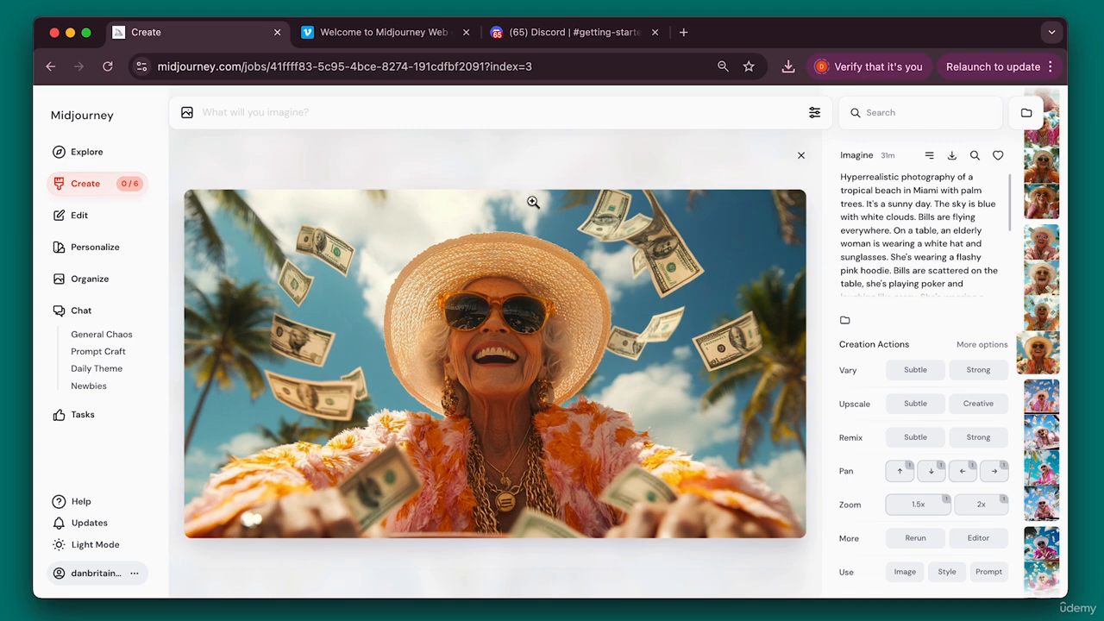
click(801, 156)
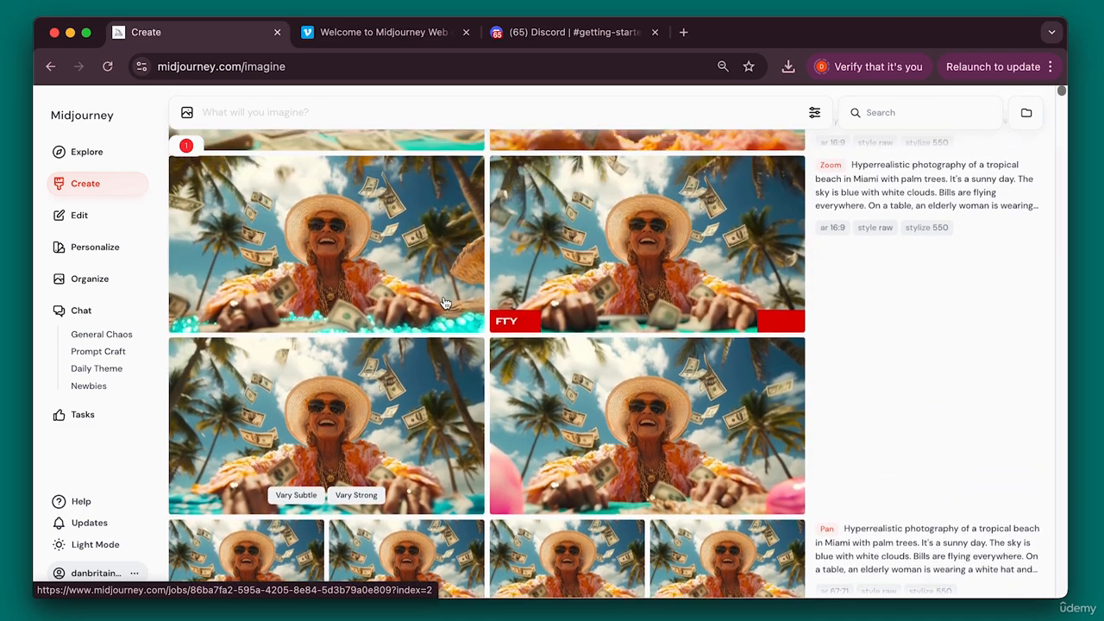
Compare the two sets of zoomed-out results, and view the second image of the topmost zoom set at full size
scroll(445, 303, up, 3)
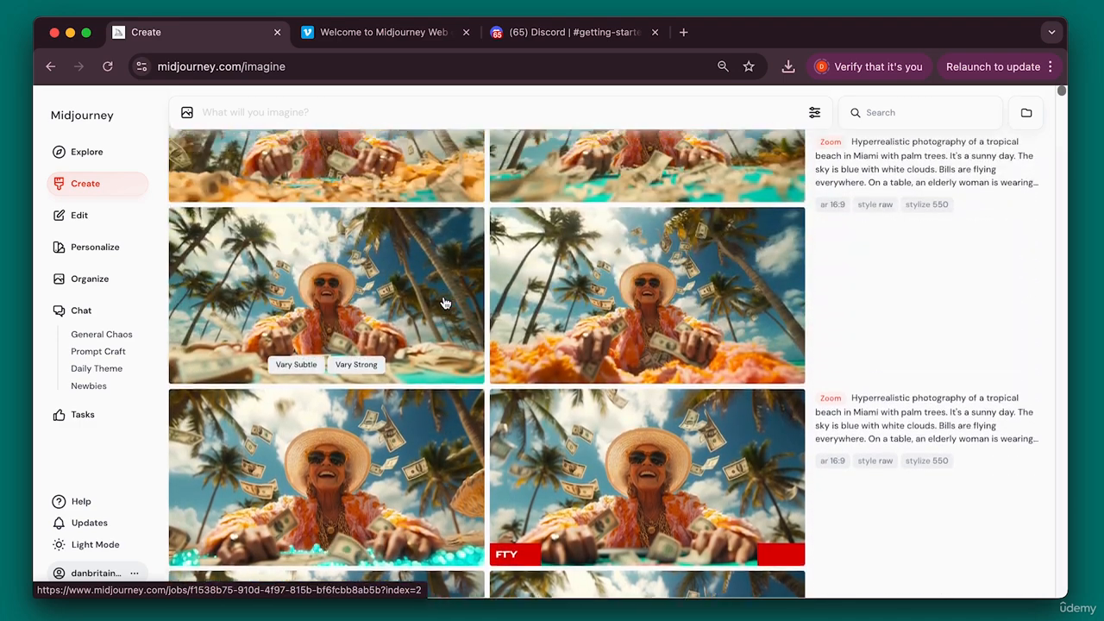
scroll(445, 302, down, 3)
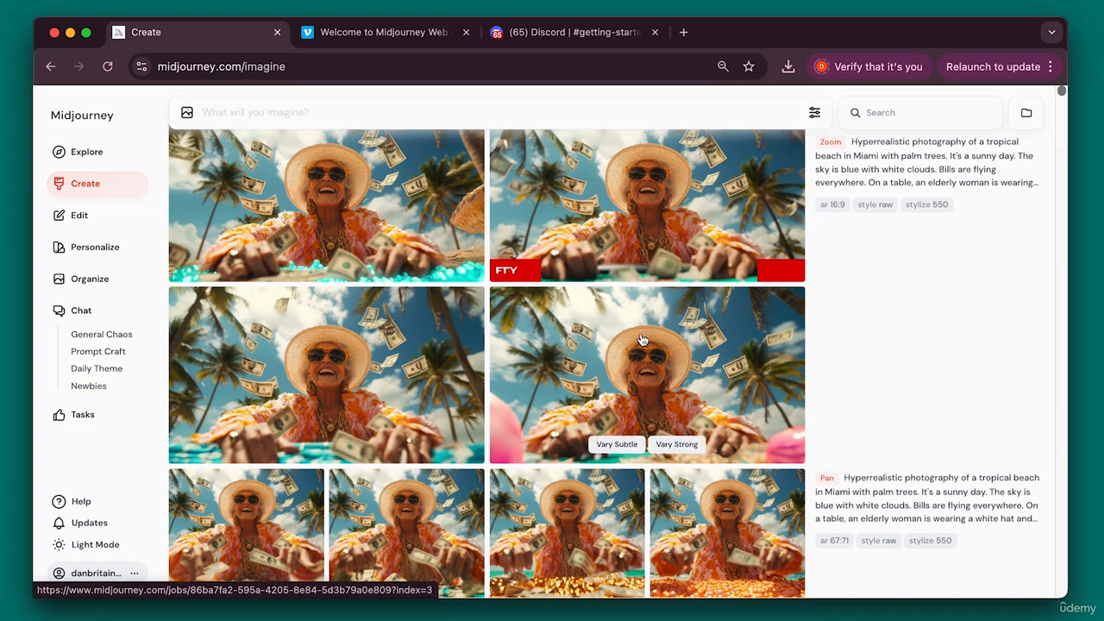
scroll(475, 340, up, 5)
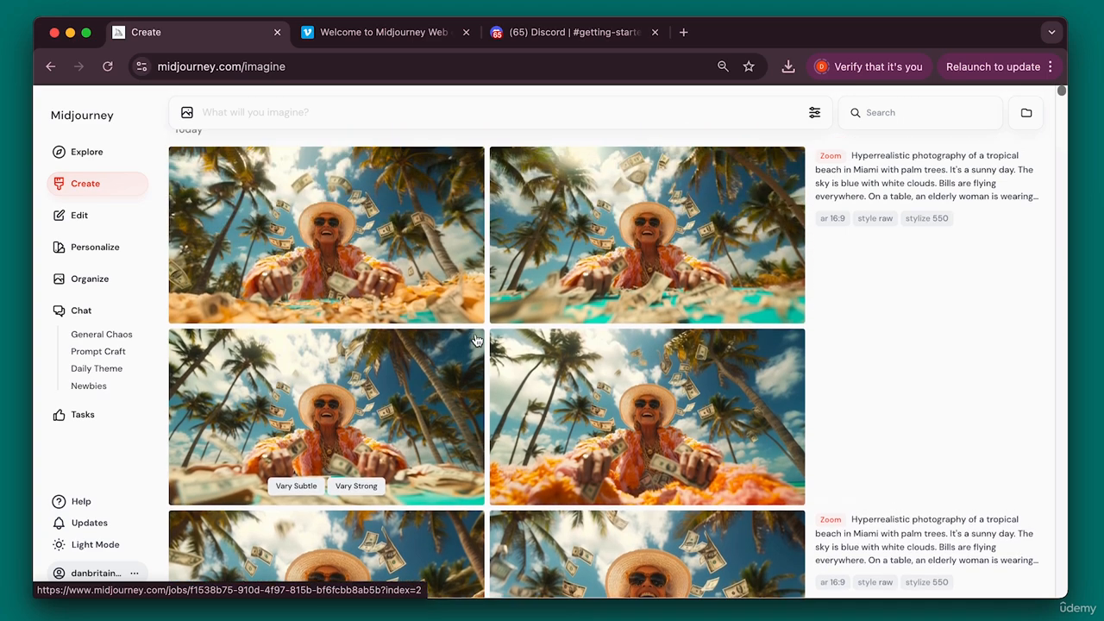
click(707, 250)
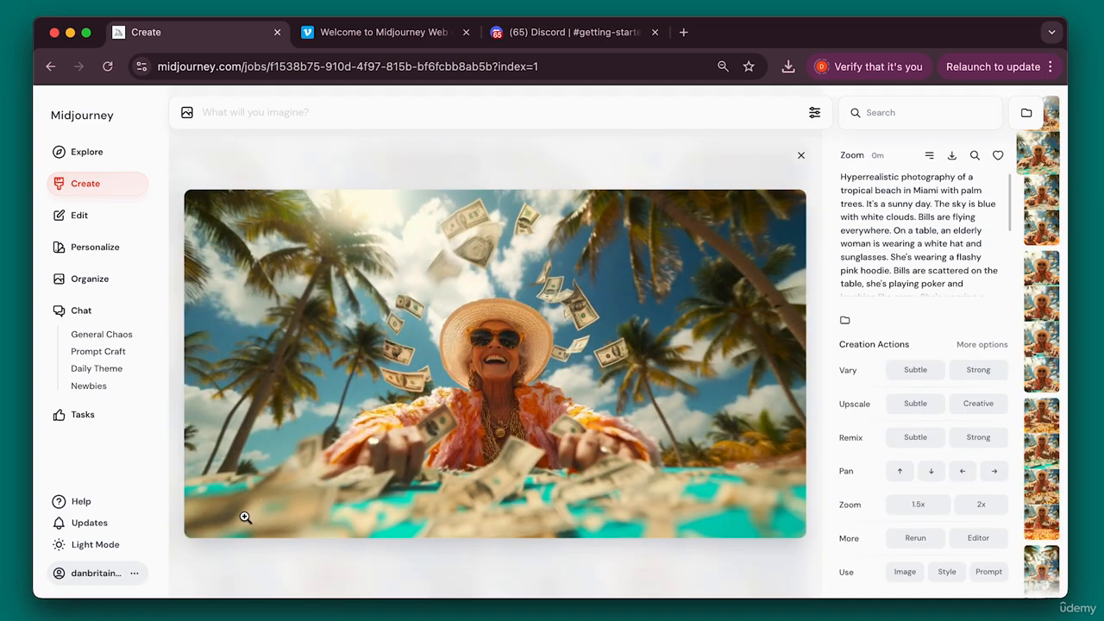
click(800, 155)
Open the stylize 1000 image of the woman with outstretched arms in an orange patterned jacket in the Editor
scroll(628, 404, down, 5)
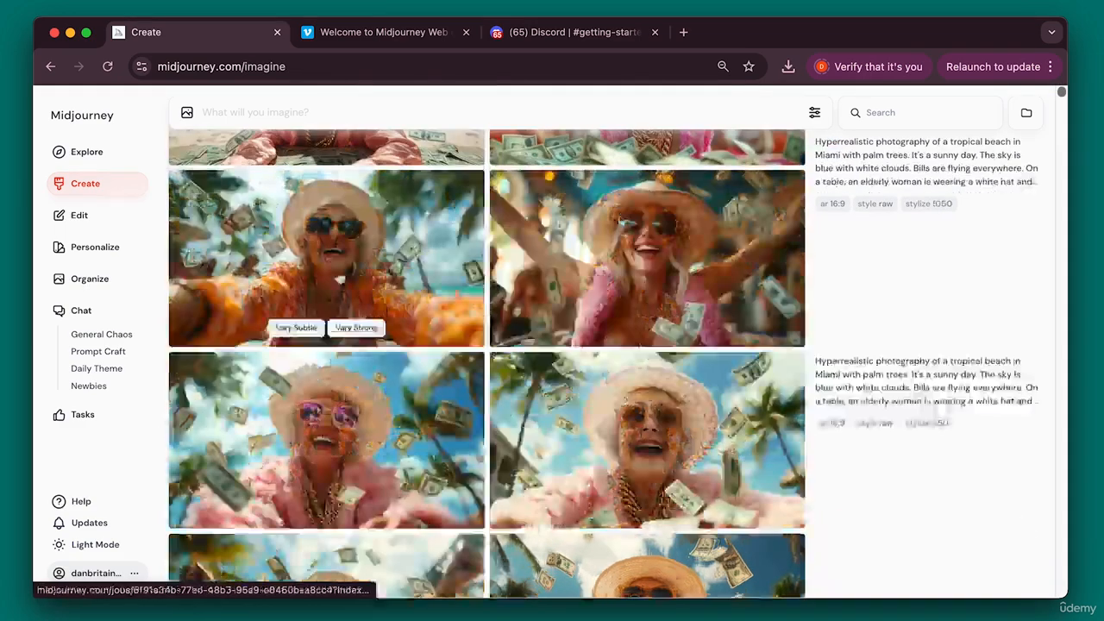
click(330, 236)
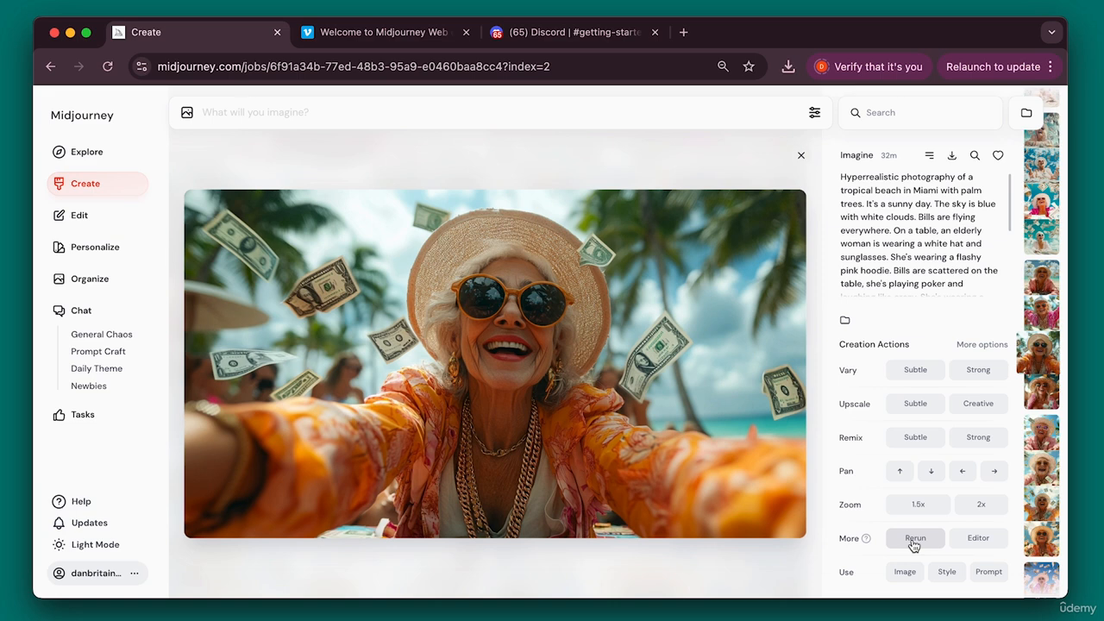
scroll(955, 246, down, 3)
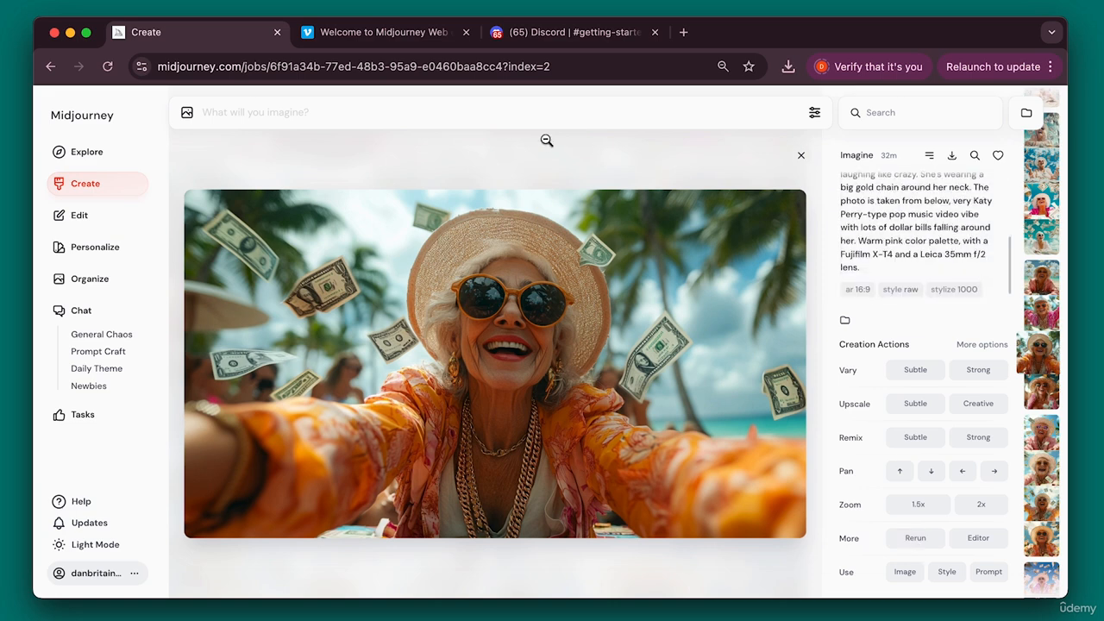
click(981, 539)
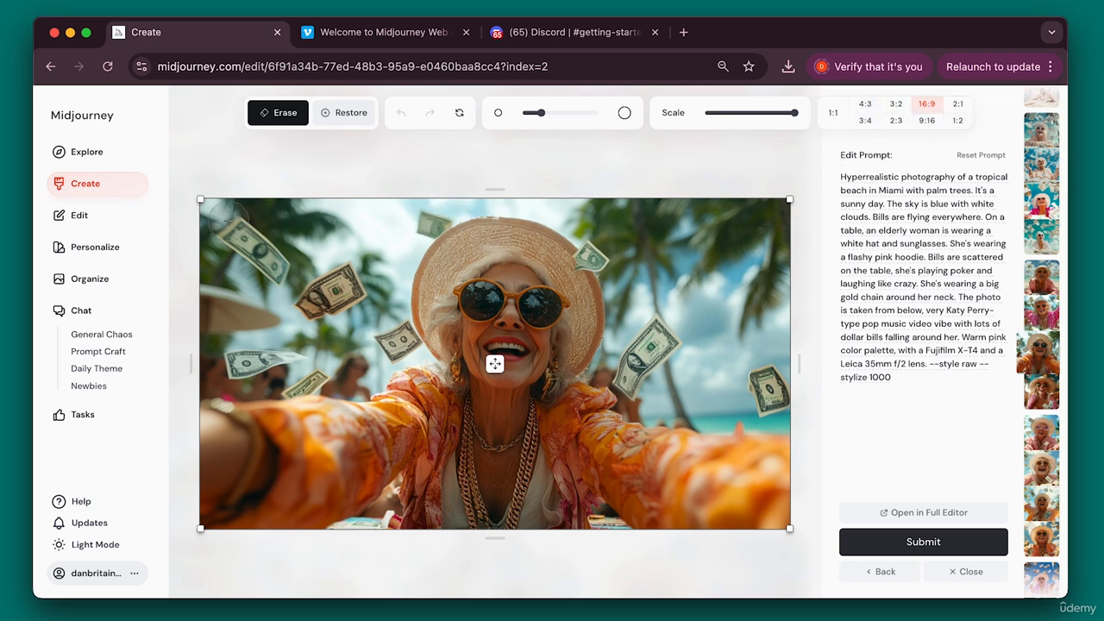
Scale the image to about two thirds of the canvas, place it against the canvas's right edge near mid-height, and submit the edit
mouse_move(792, 115)
mouse_down()
mouse_move(719, 118)
mouse_move(794, 113)
mouse_up()
drag(200, 201, 412, 317)
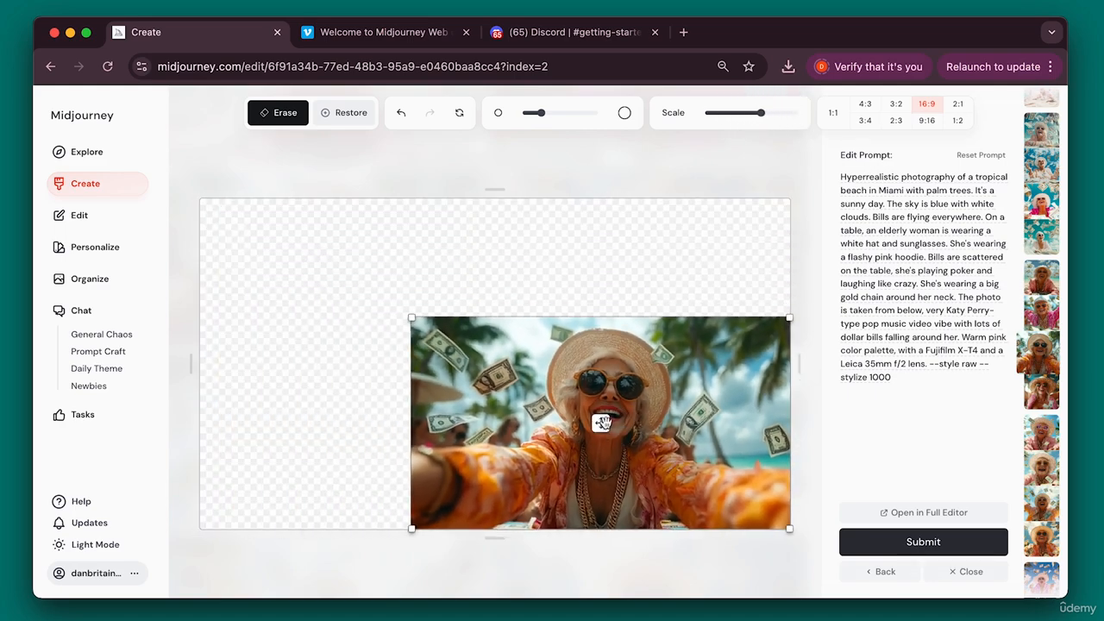
drag(602, 423, 604, 352)
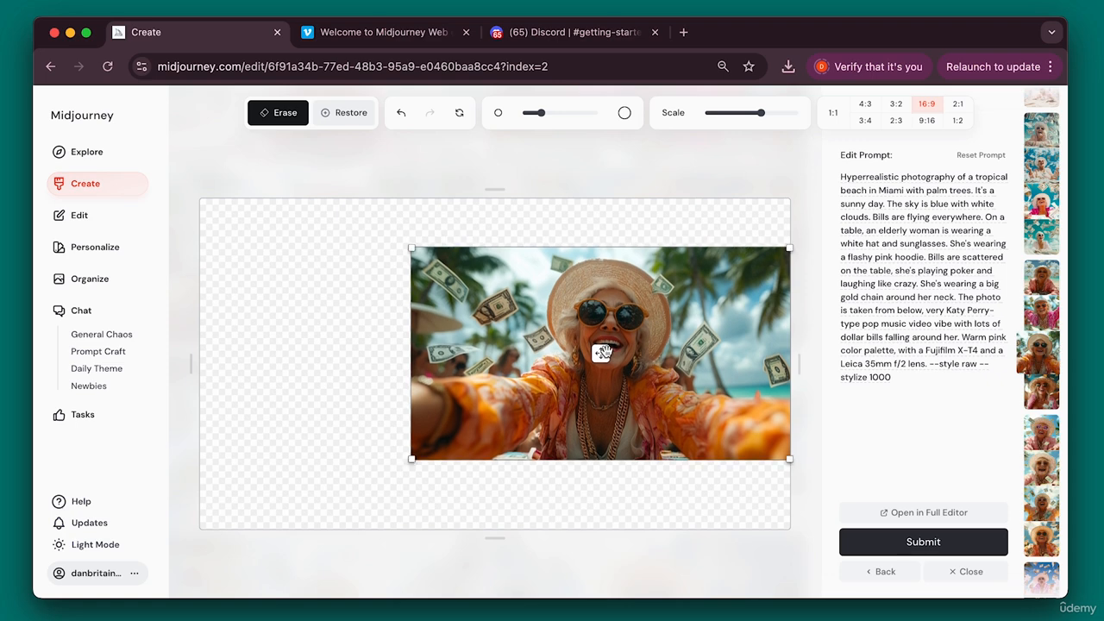
click(929, 542)
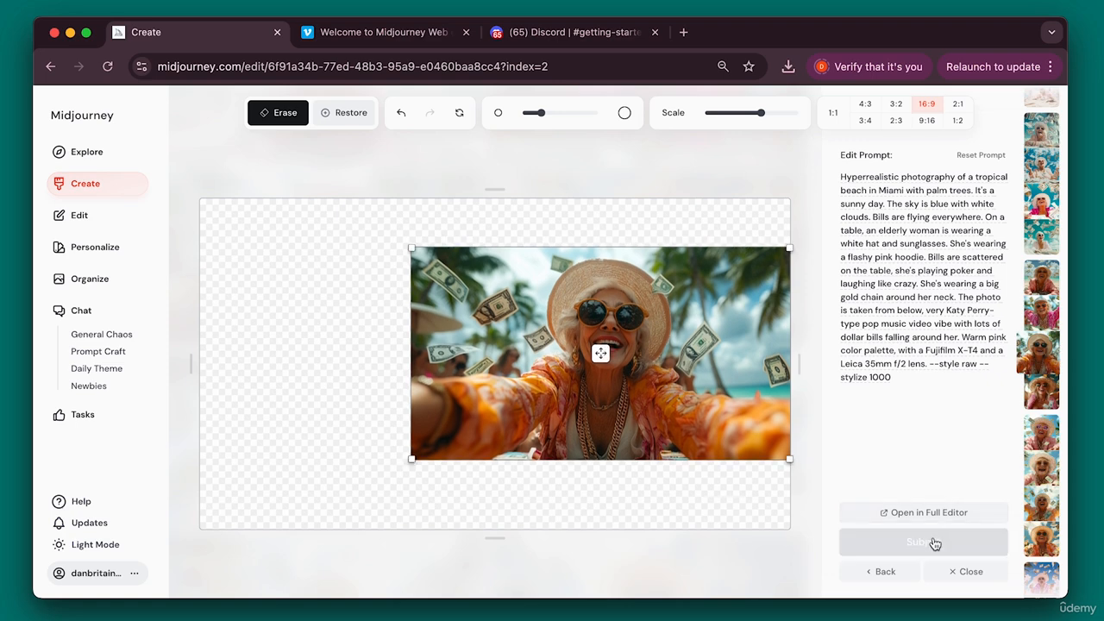
click(910, 542)
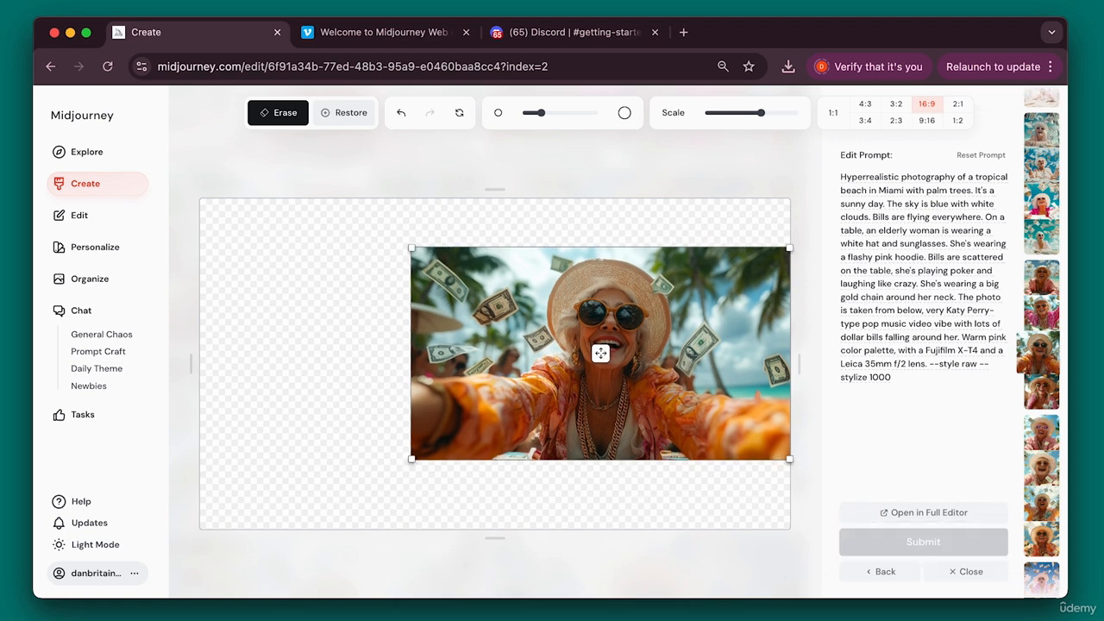
Move the scaled-down image partly past the canvas's right edge, submit the edit, and close the Editor
drag(600, 354, 667, 357)
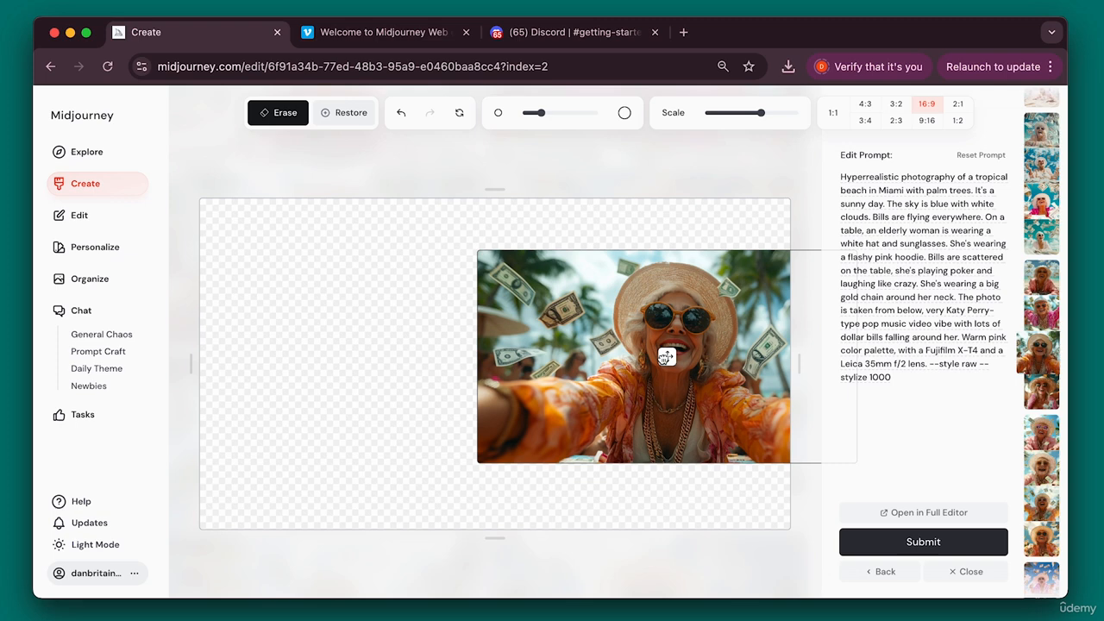
click(957, 552)
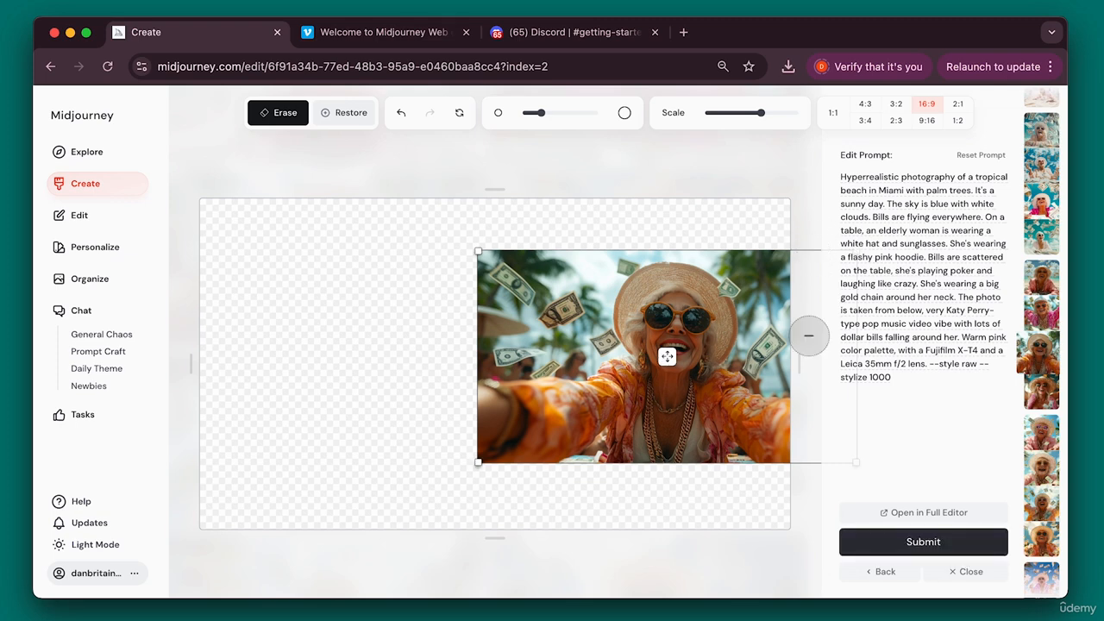
click(921, 551)
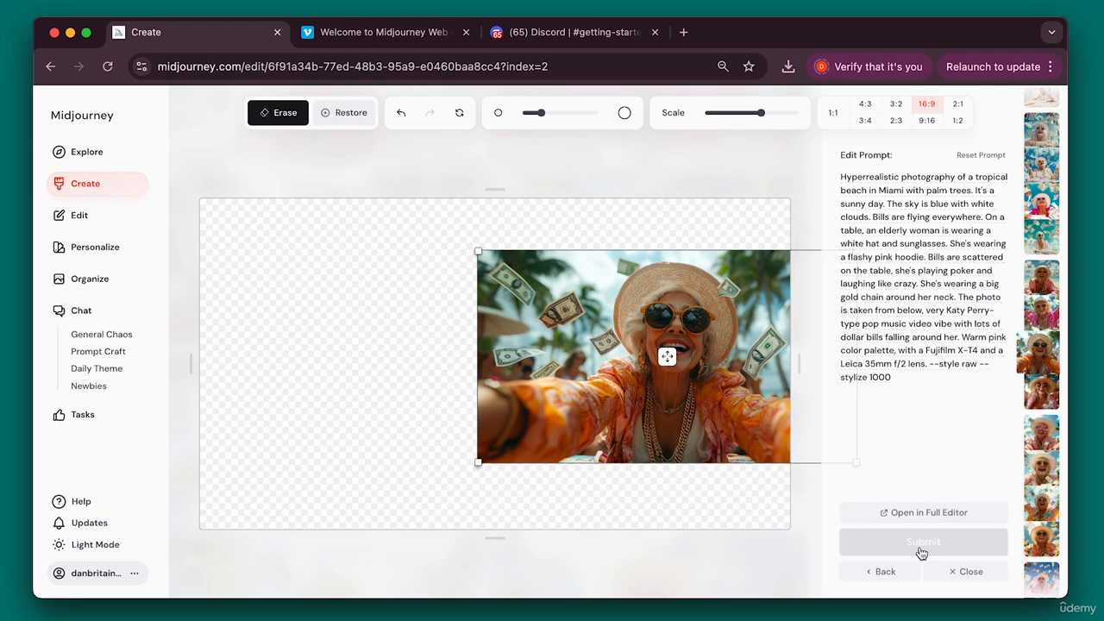
click(968, 572)
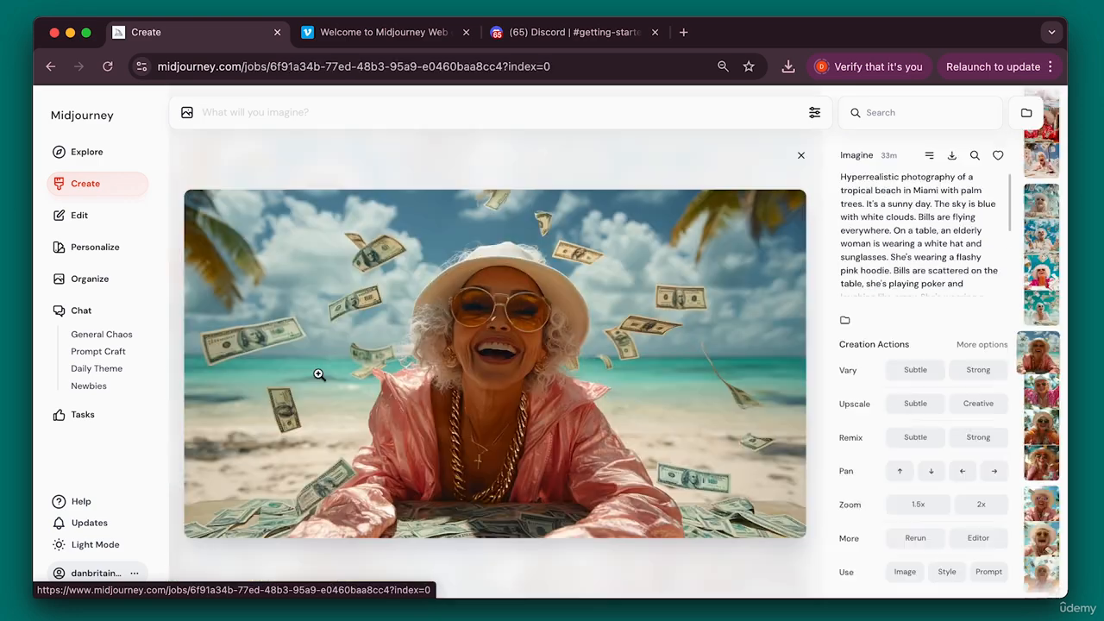
Open the stylize 1000 image of the woman in a shiny pink jacket in the Editor and erase the bill just left of her hat
click(973, 538)
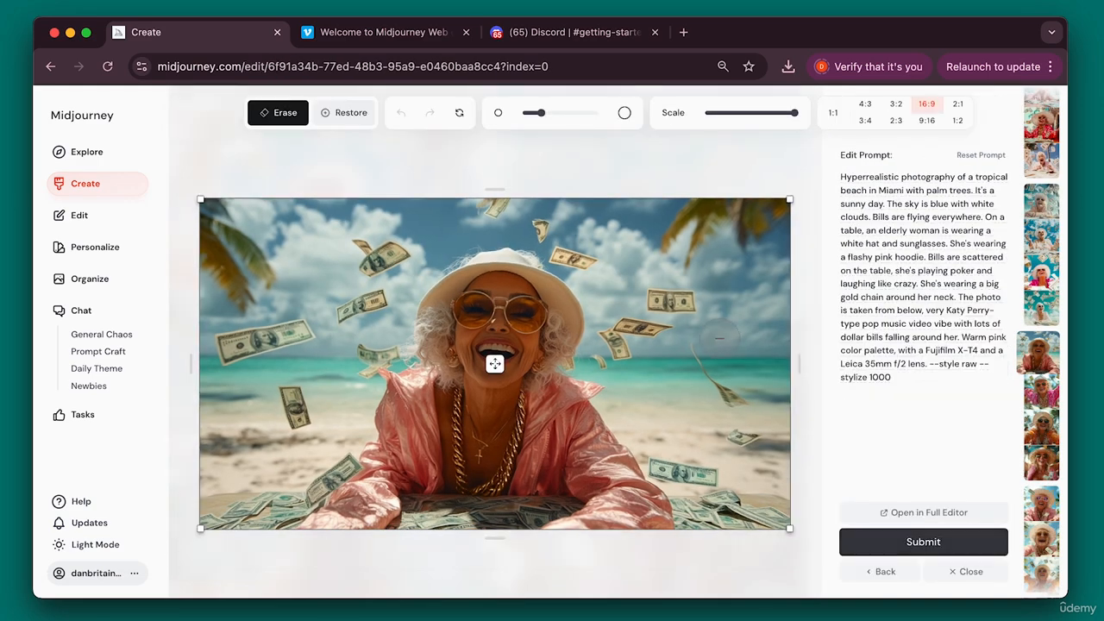
mouse_move(793, 117)
mouse_down()
mouse_move(764, 113)
mouse_move(833, 112)
mouse_up()
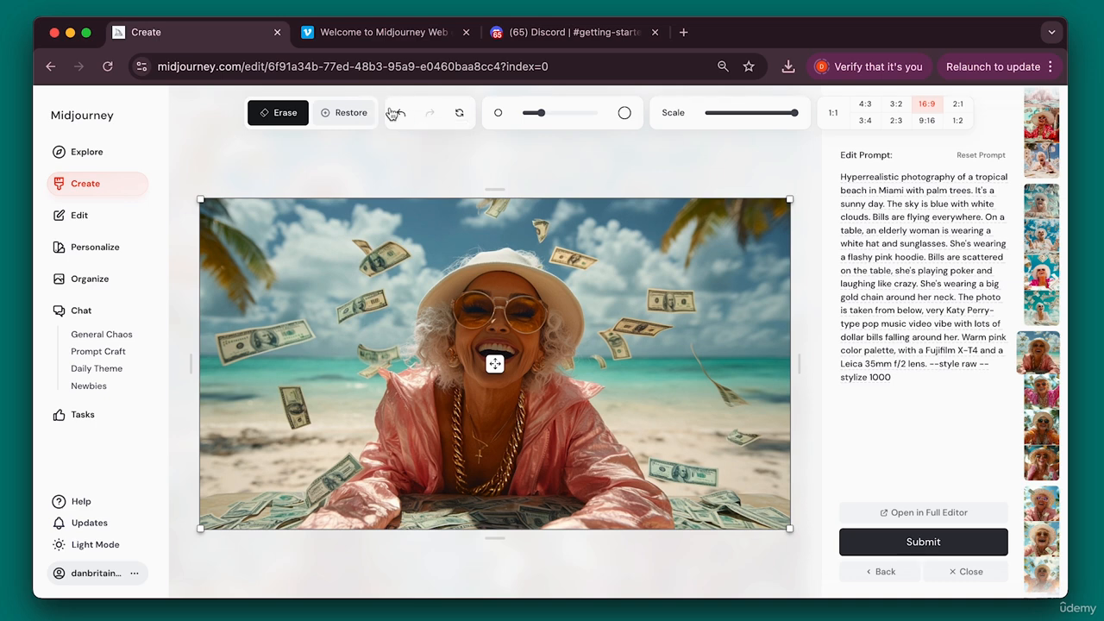
click(277, 115)
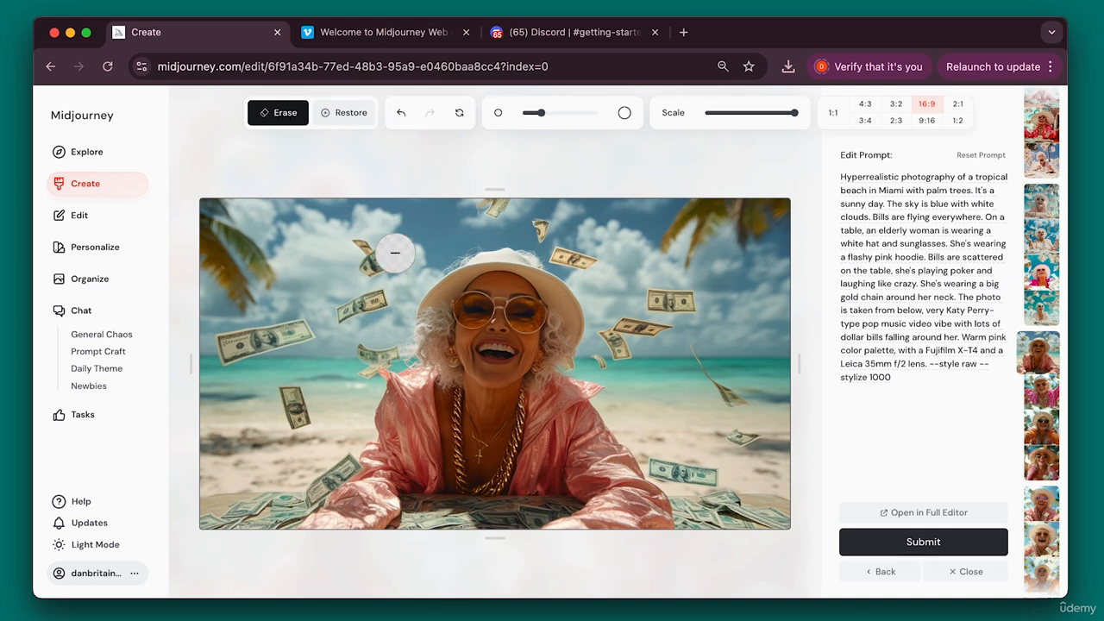
mouse_move(395, 253)
mouse_down()
mouse_move(365, 254)
mouse_move(414, 243)
mouse_move(375, 251)
mouse_up()
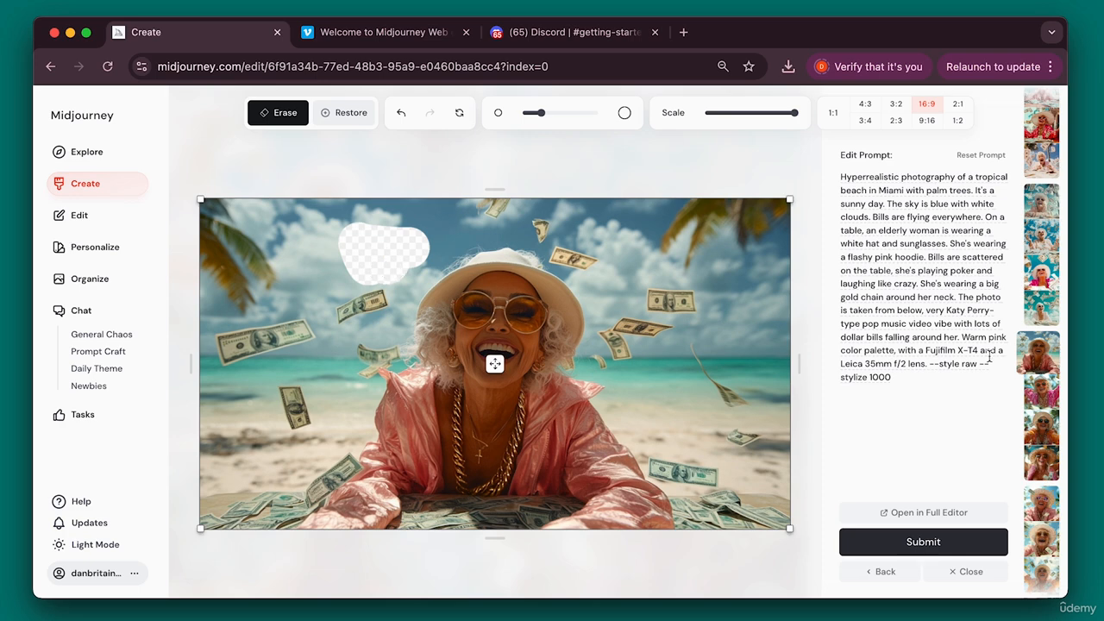
Replace the whole edit prompt with "remove" and submit the edit
drag(903, 382, 808, 163)
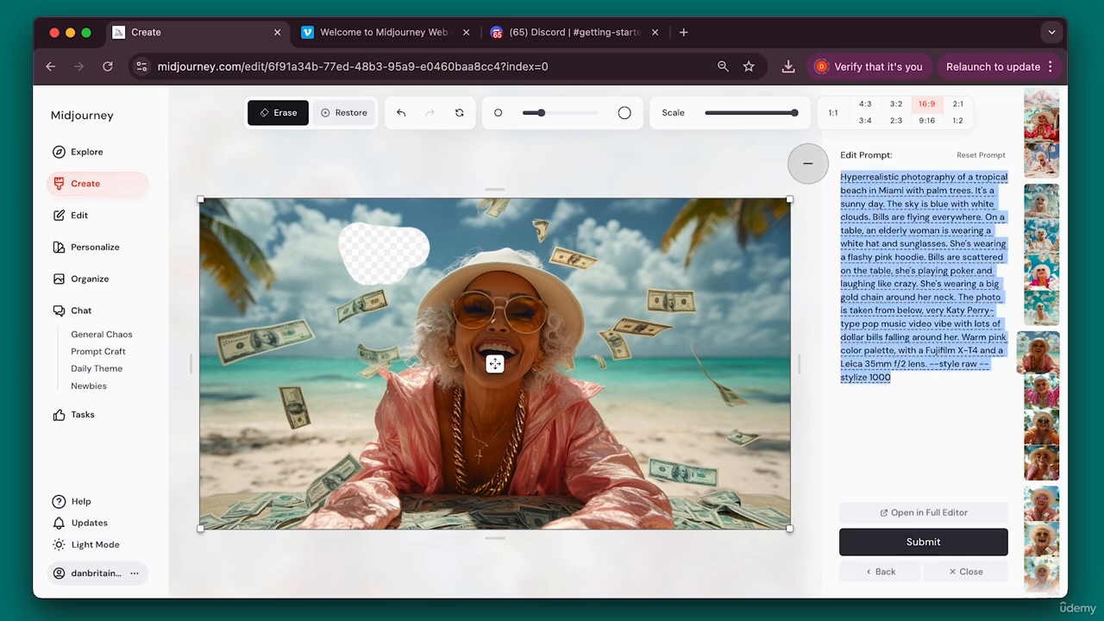
text(remove)
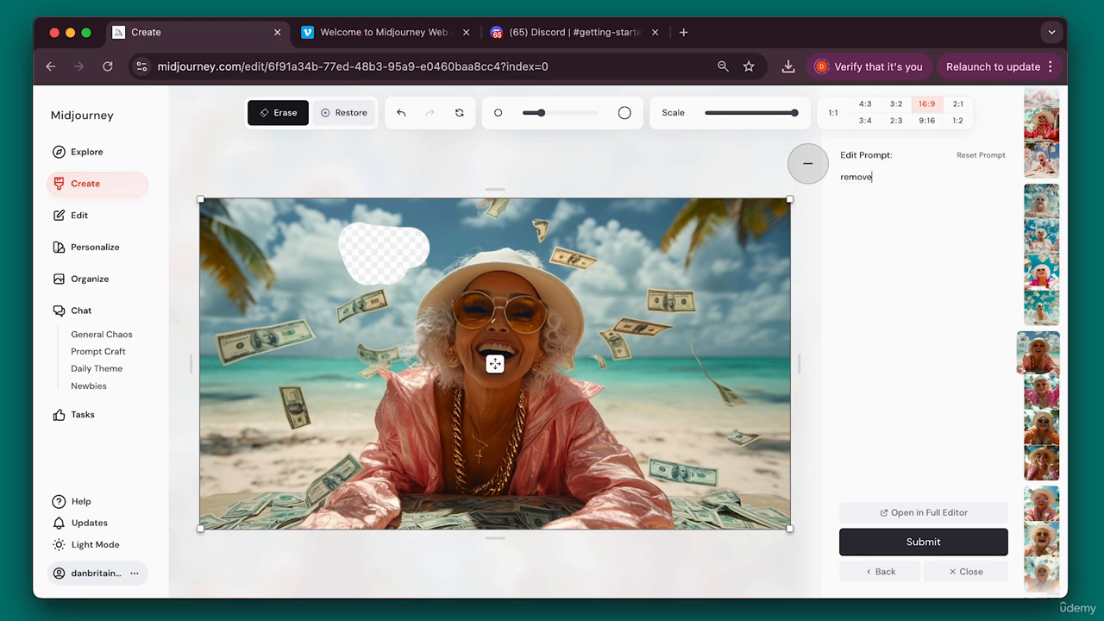
key(Return)
Replace the edit prompt with "blue sky", submit the edit, and return to the gallery
drag(890, 181, 802, 180)
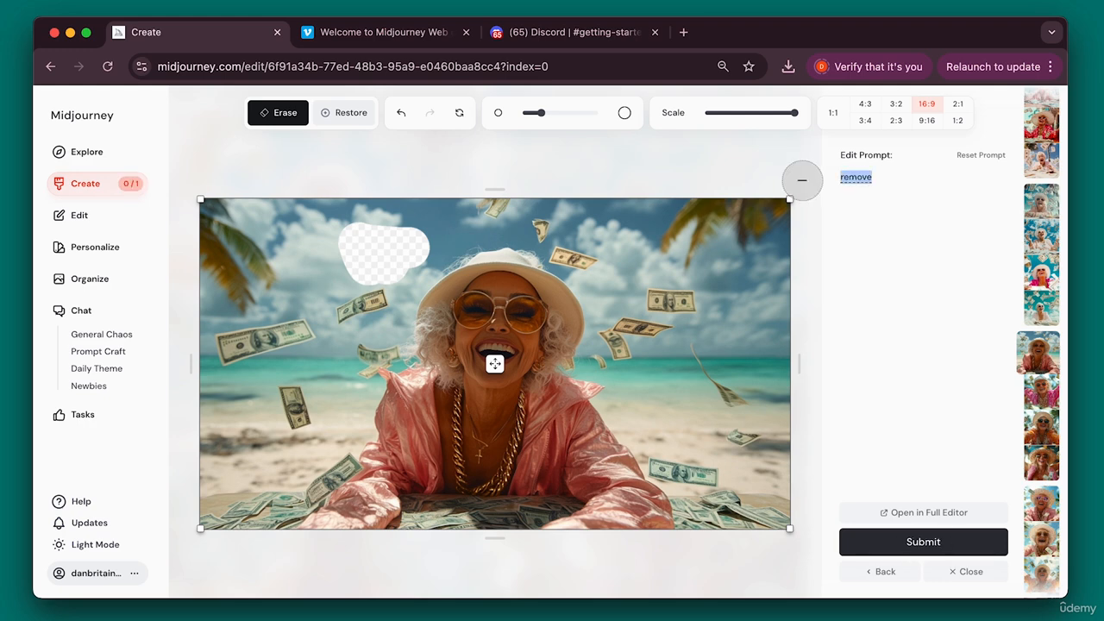
text(blue sky)
key(Return)
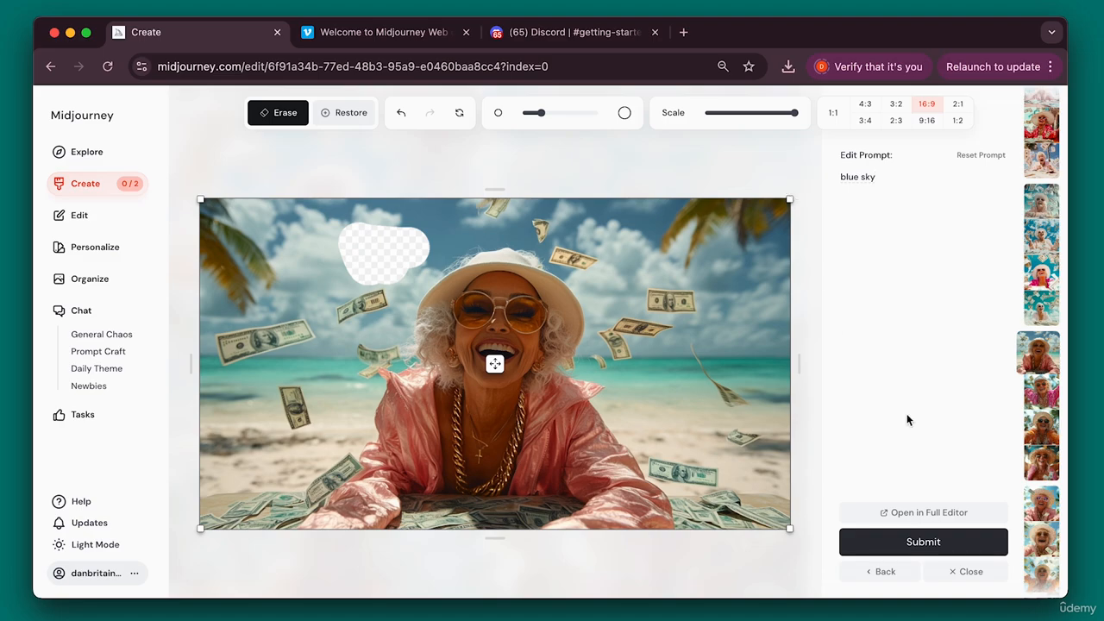
click(964, 573)
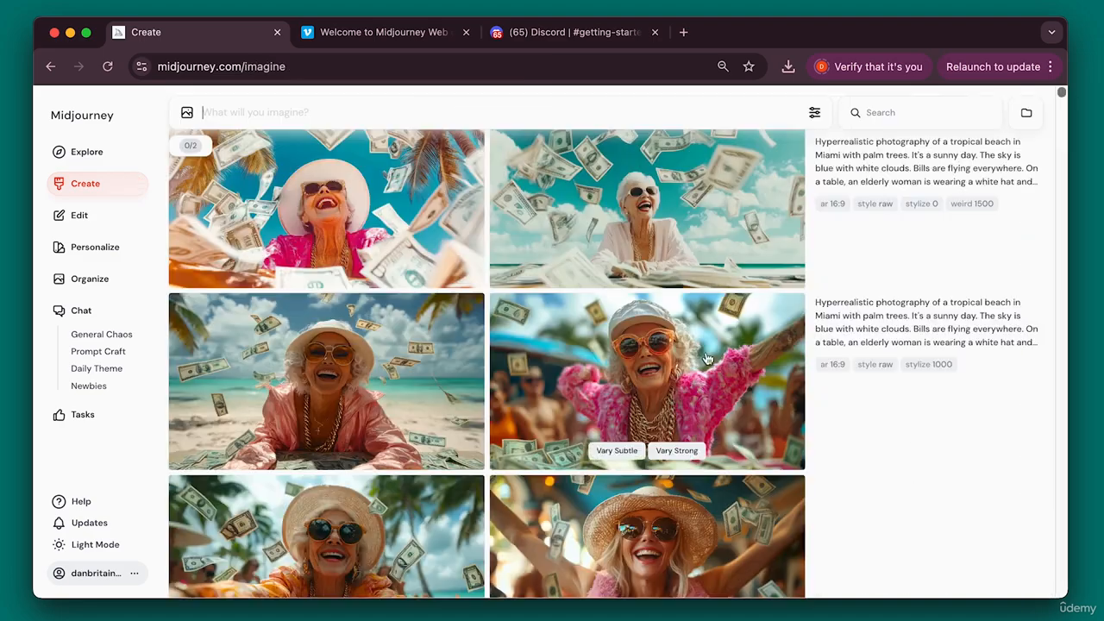
Compare the gallery results of the bill-removal edits, including "blue sky", "remove money" with no money or no bills, and "remove bills"
scroll(635, 307, down, 10)
scroll(636, 308, up, 10)
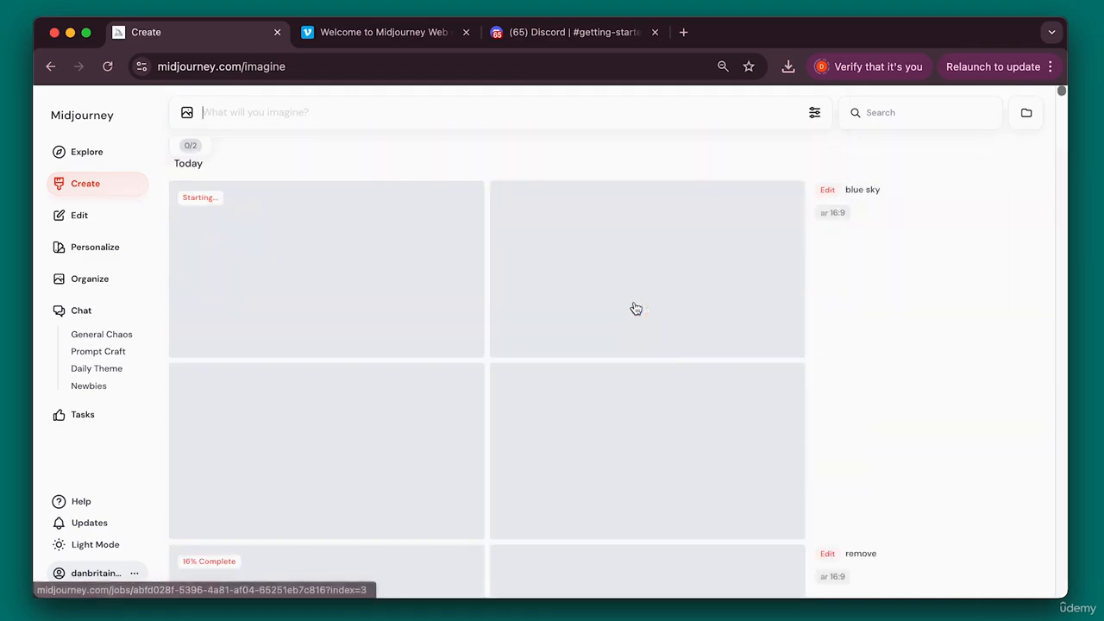
scroll(636, 308, down, 3)
scroll(636, 308, down, 2)
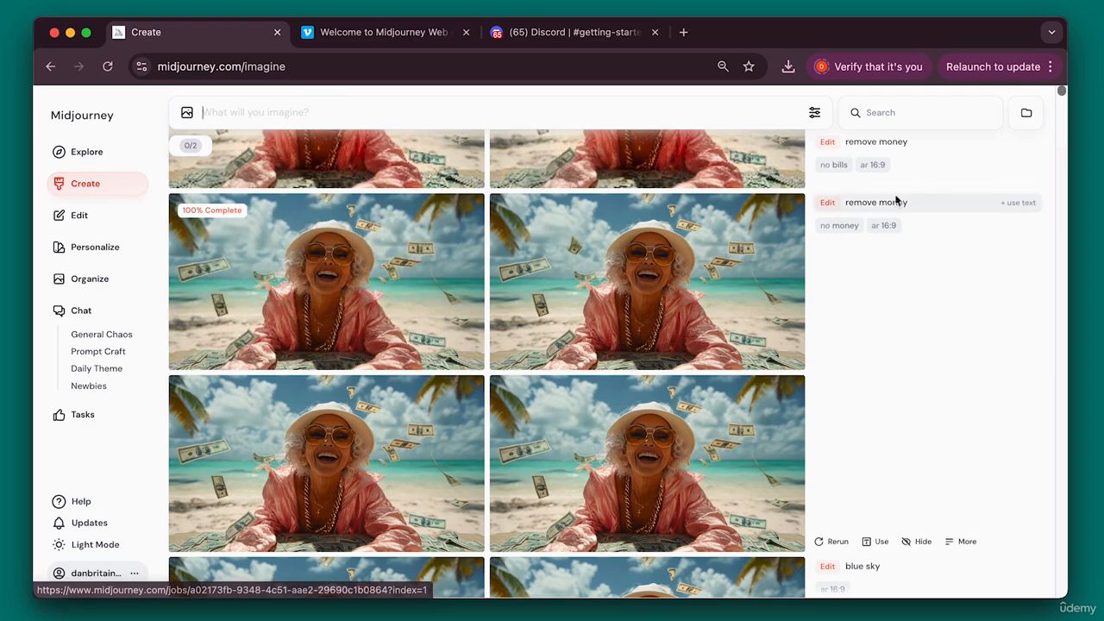
scroll(543, 394, up, 3)
scroll(543, 394, up, 1)
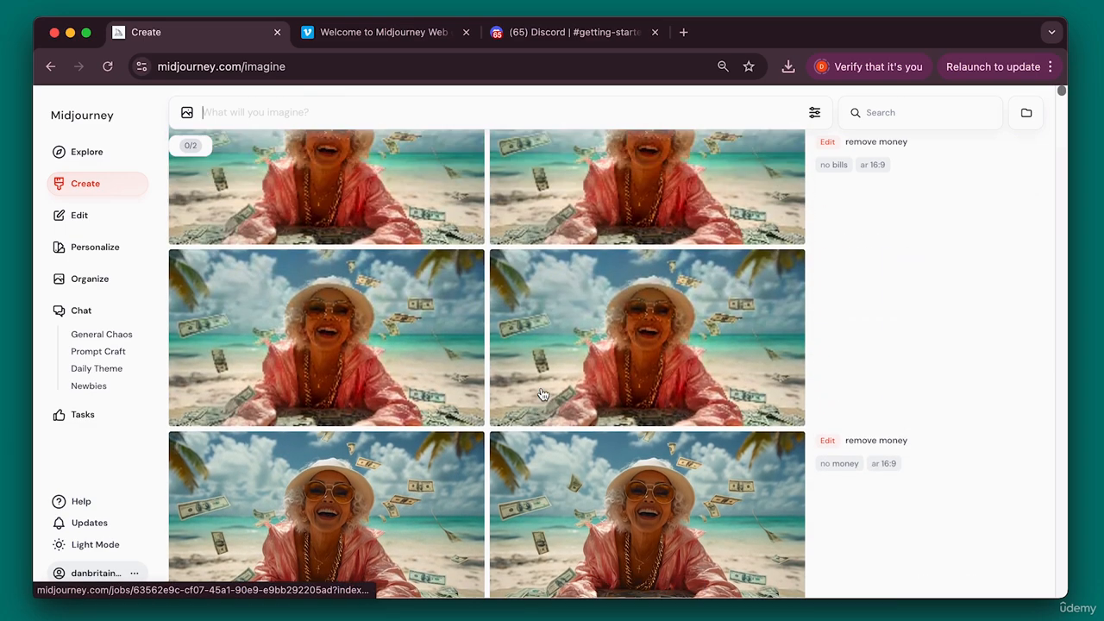
scroll(288, 315, up, 1)
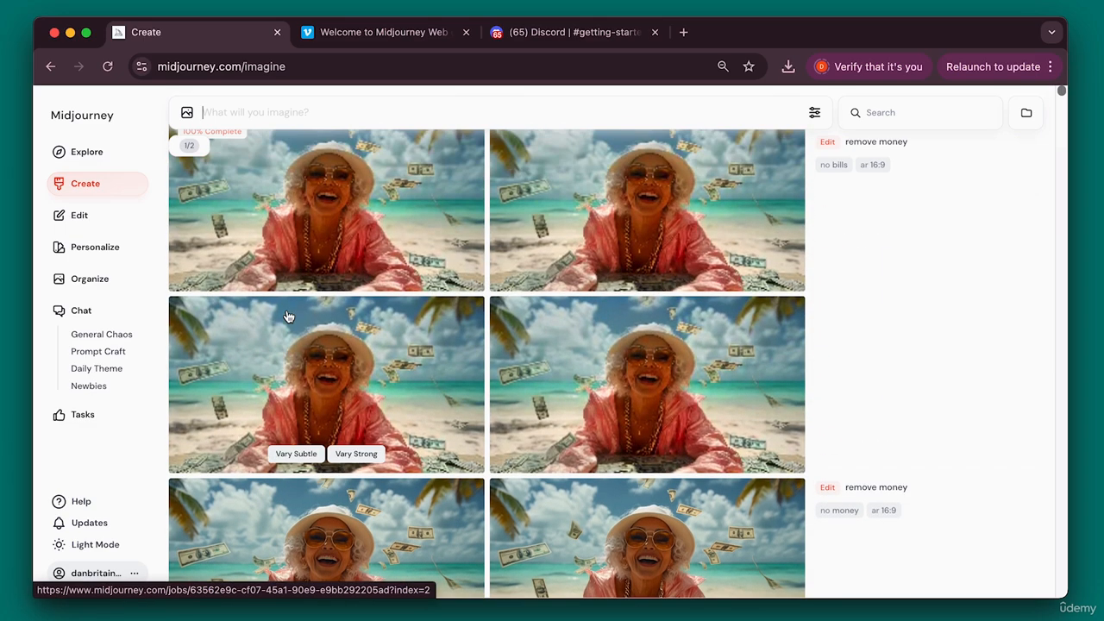
scroll(712, 240, up, 2)
scroll(712, 239, up, 3)
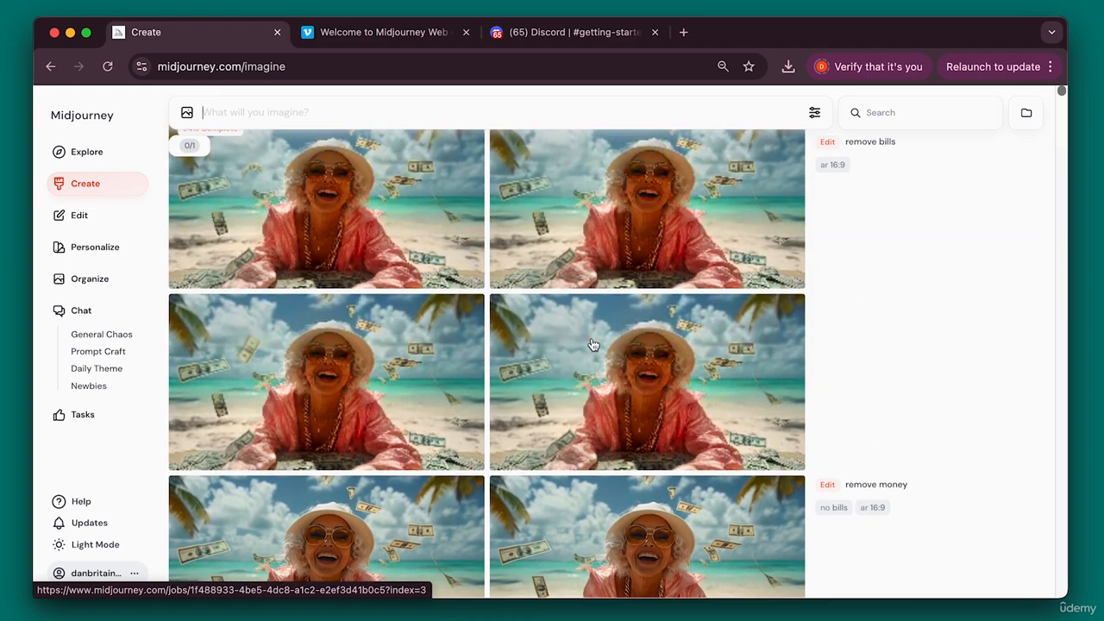
scroll(594, 346, up, 1)
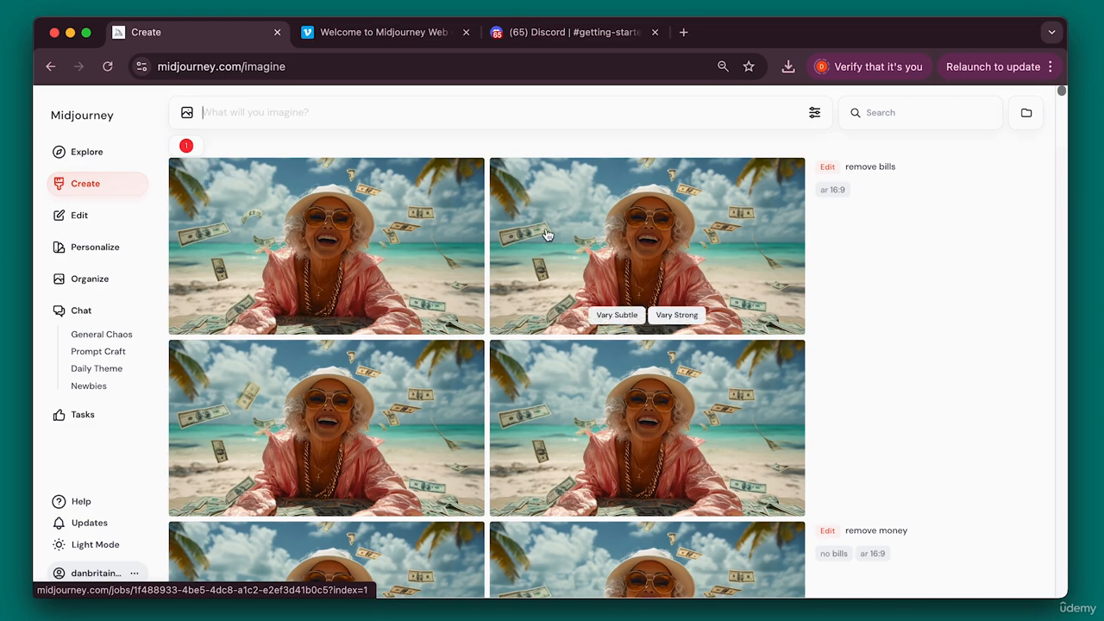
Open the second "remove bills" image in the Editor and erase the hair beside her face and patches along the hat's top with a smaller brush
click(579, 227)
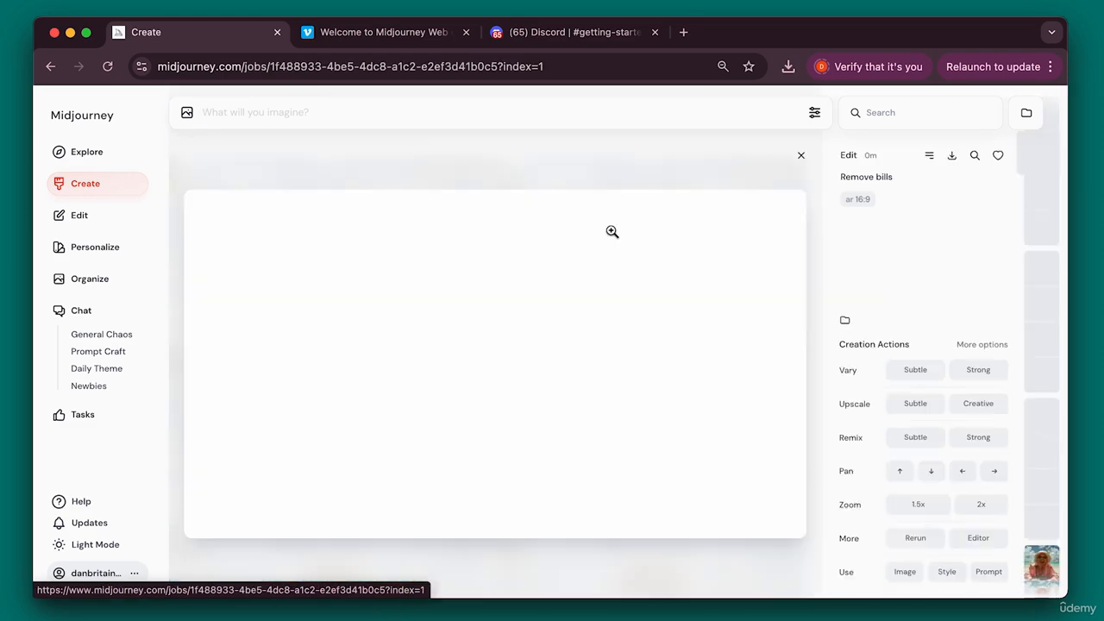
click(978, 538)
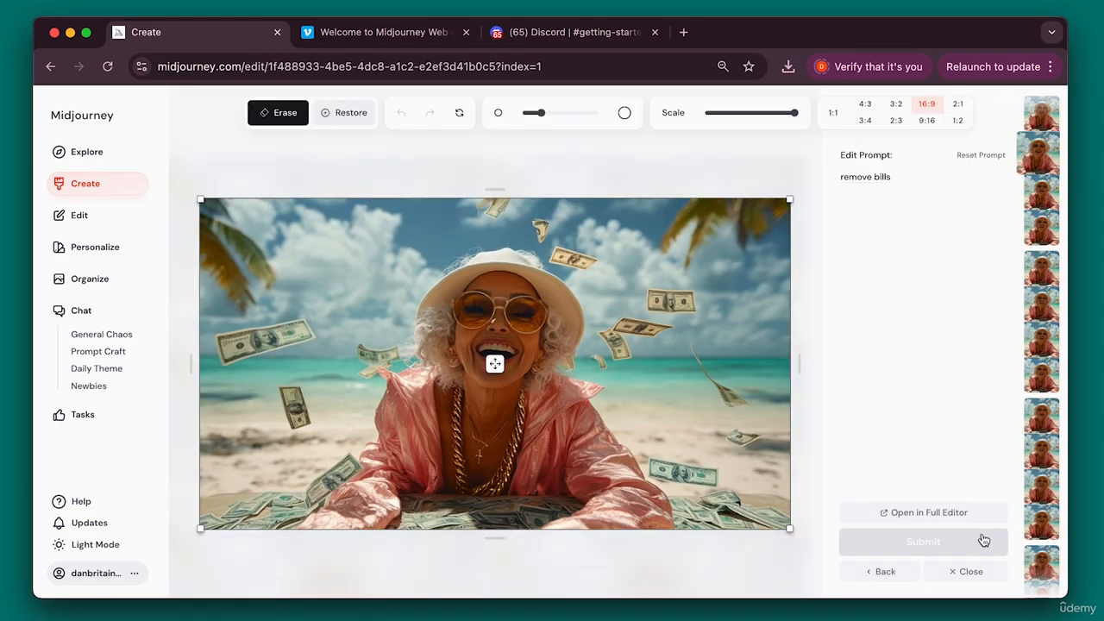
drag(539, 113, 534, 116)
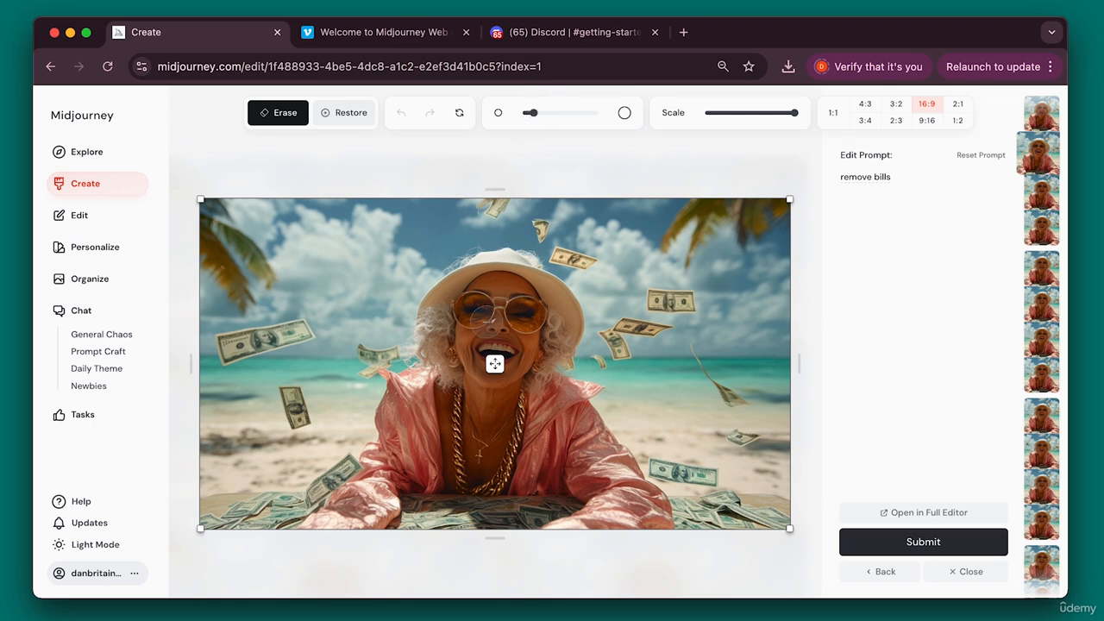
mouse_move(444, 311)
mouse_down()
mouse_move(424, 329)
mouse_move(445, 373)
mouse_move(434, 348)
mouse_move(450, 325)
mouse_up()
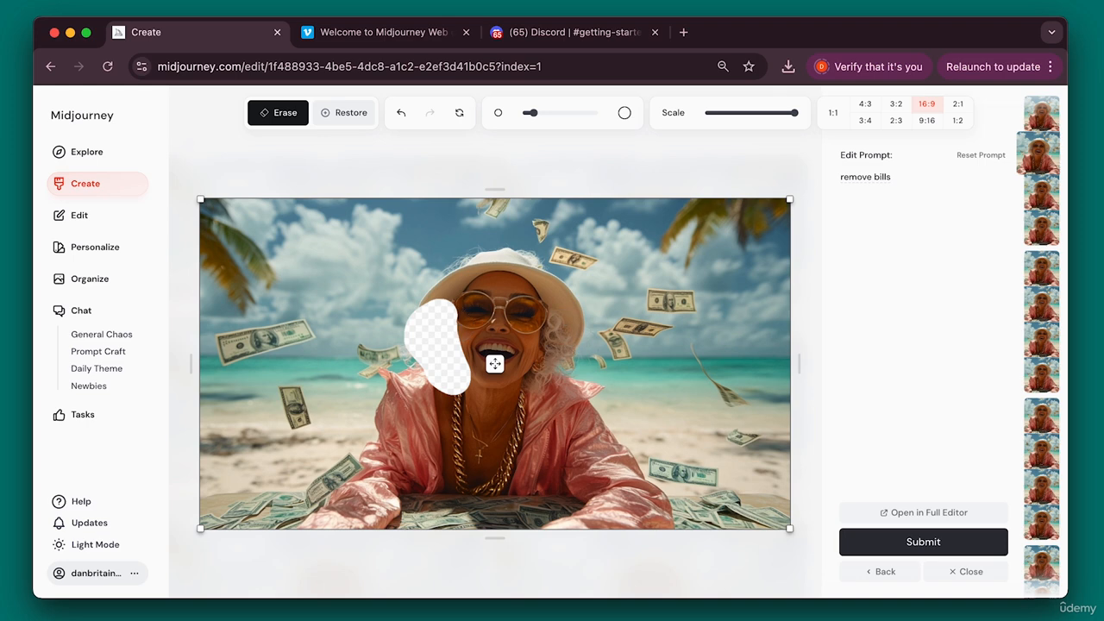
drag(543, 381, 559, 323)
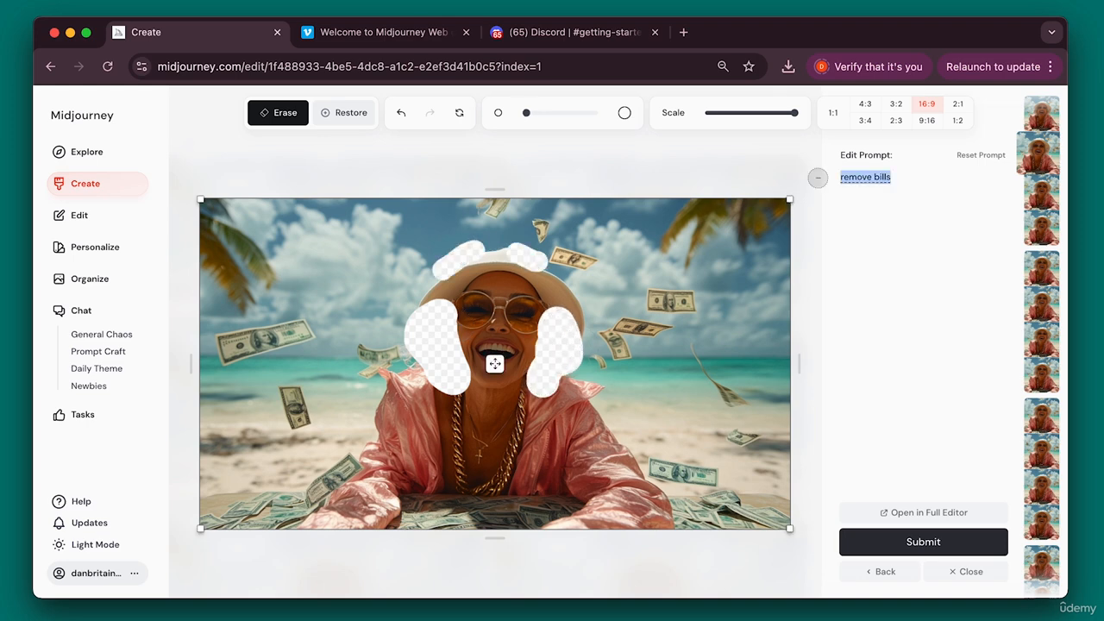
Replace the edit prompt with "yellow hair", submit the edit, and return to the gallery
text(yellow hair)
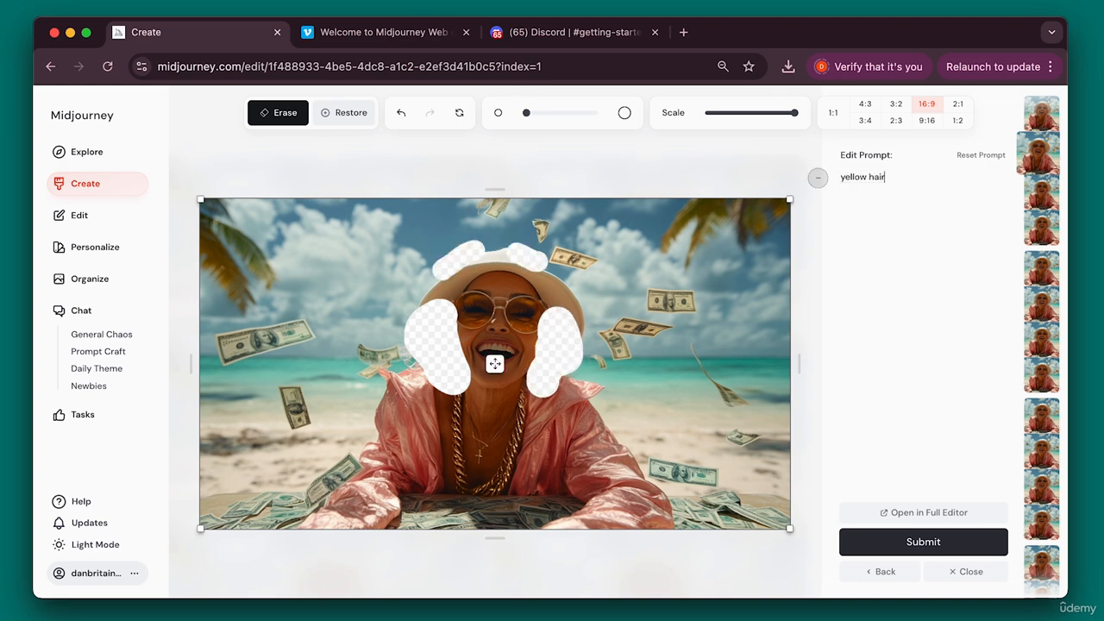
click(933, 541)
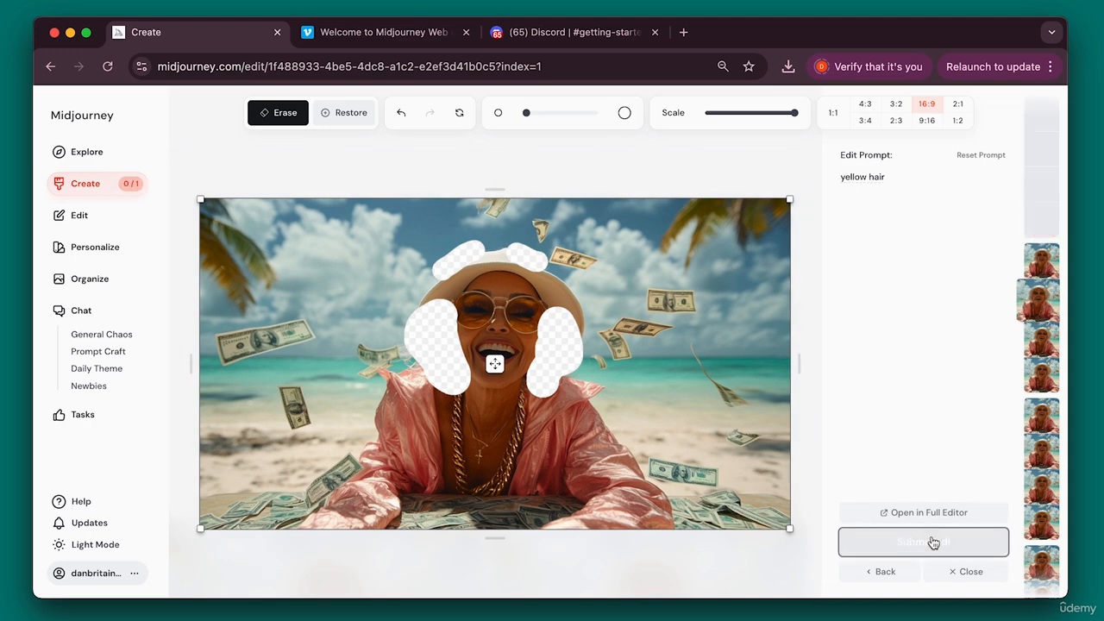
click(964, 571)
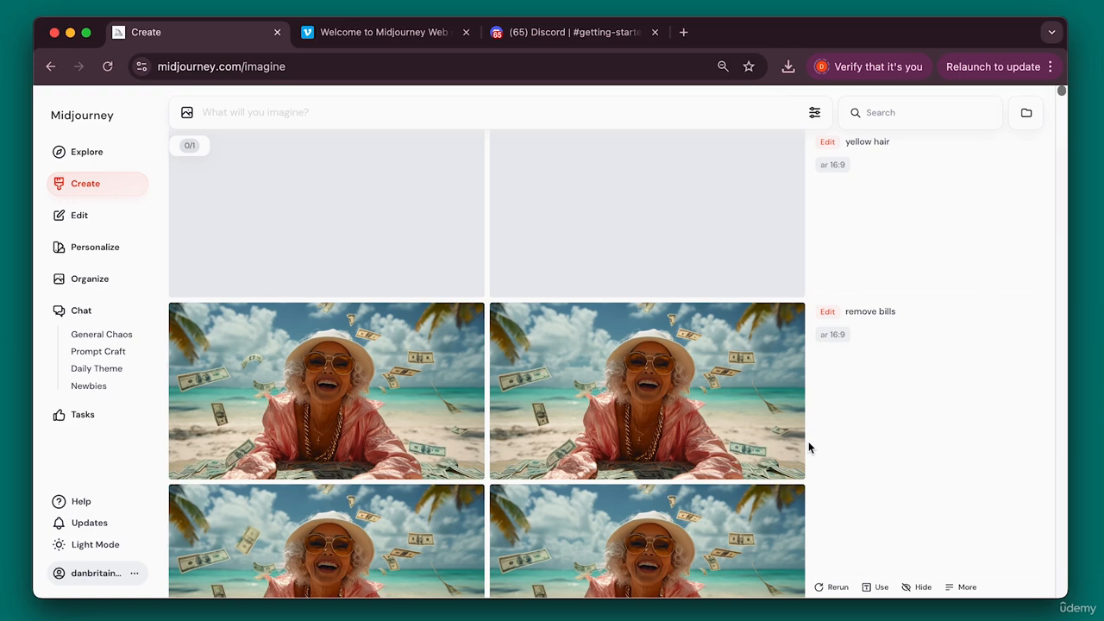
View the "yellow hair" results at full size, going from the fourth image back to the first
scroll(809, 447, down, 4)
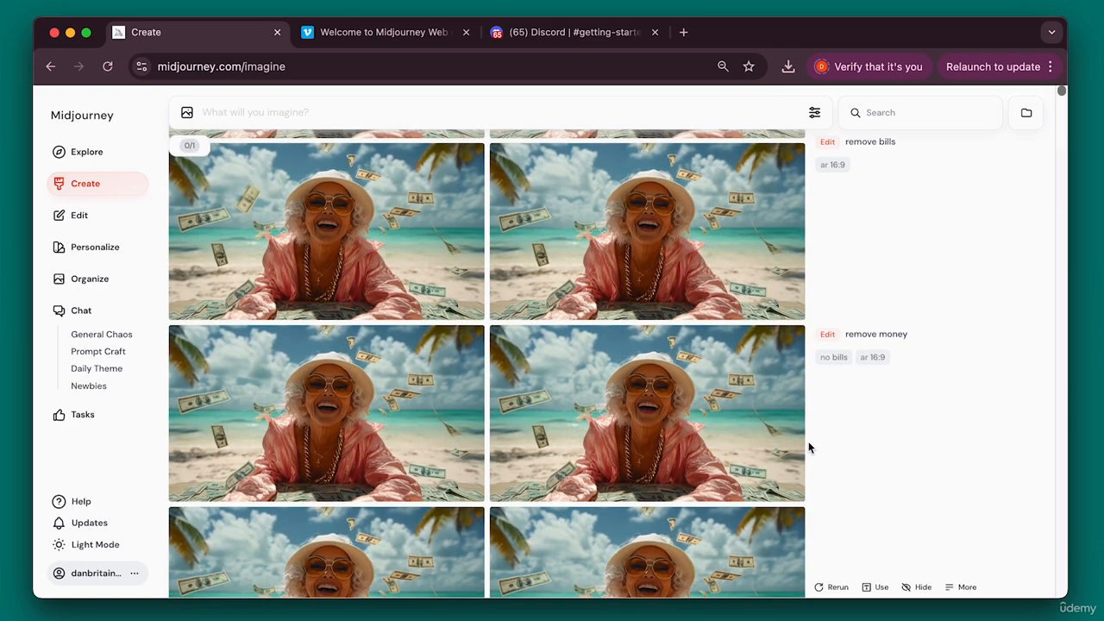
scroll(809, 446, up, 5)
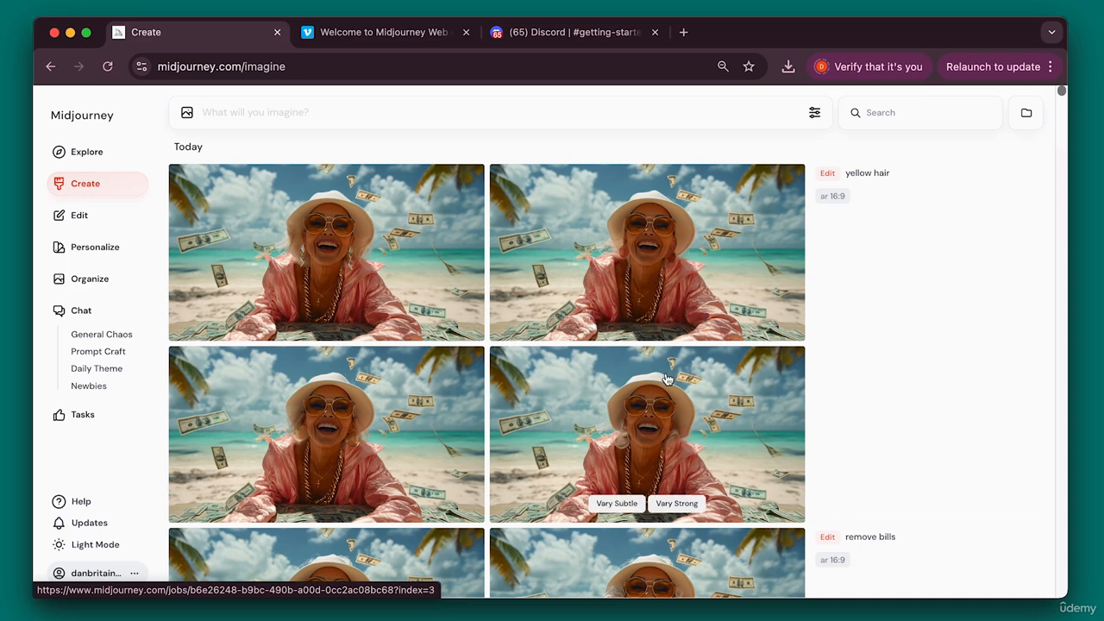
click(676, 429)
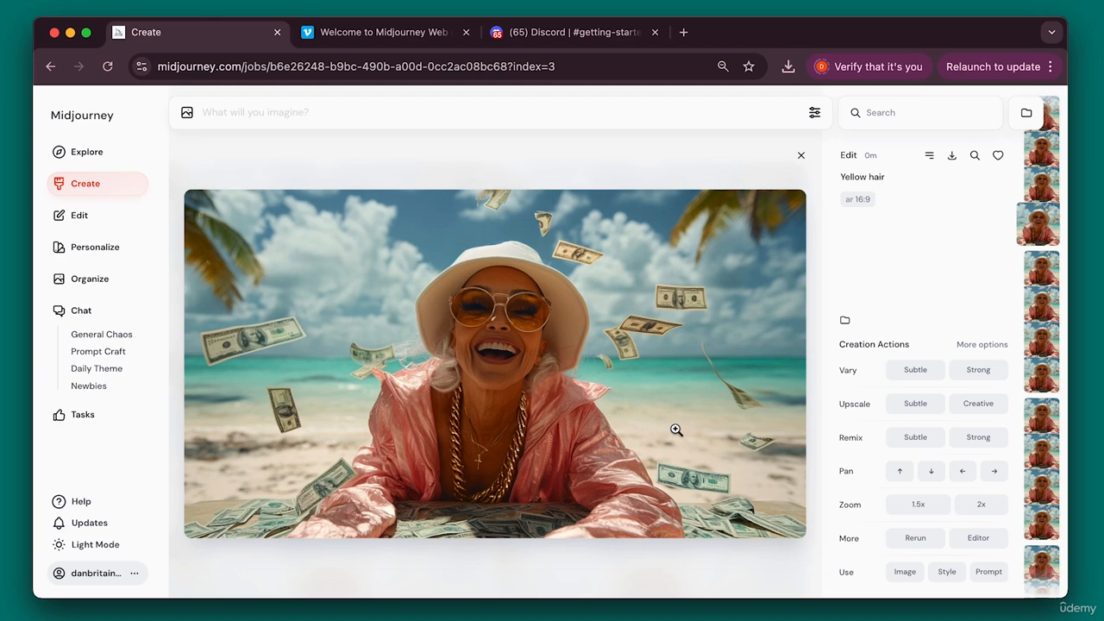
key(Up)
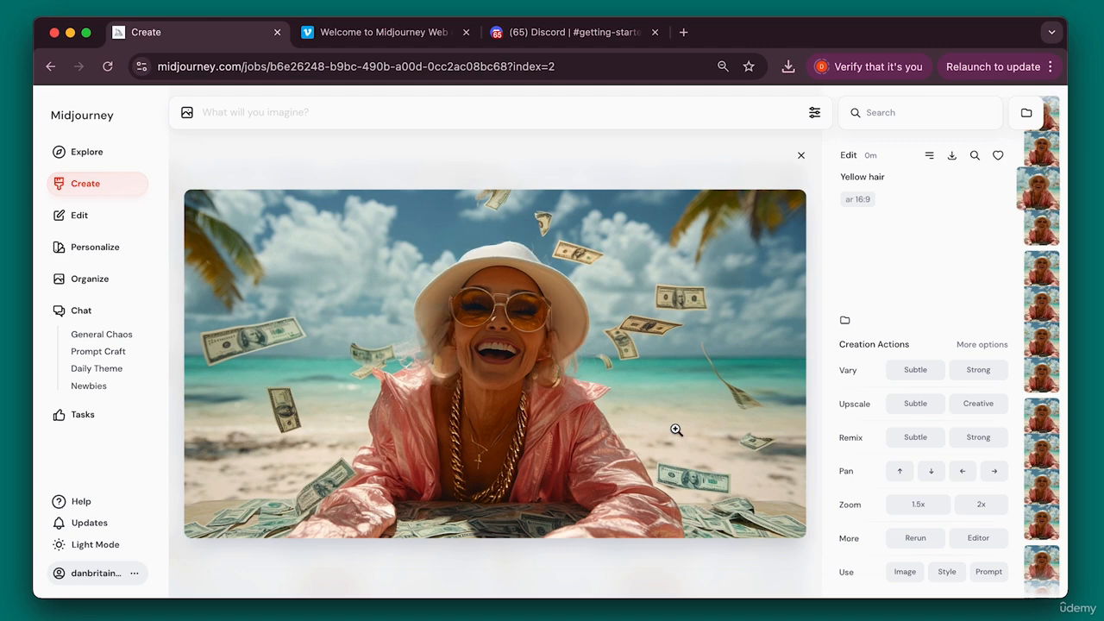
key(Up)
key(Up)
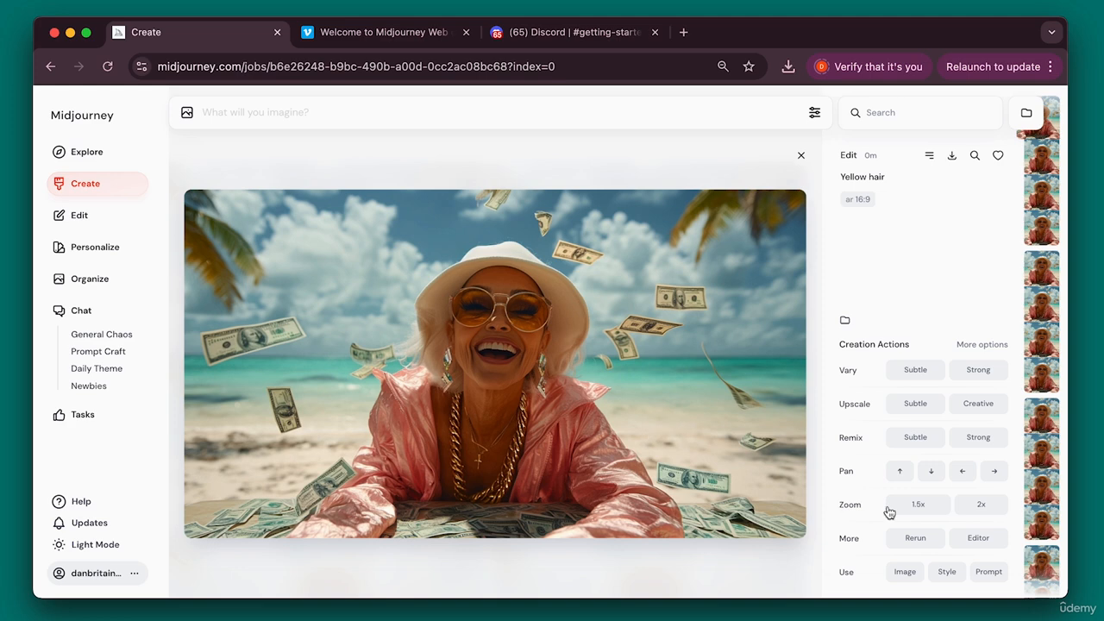
Open the first "yellow hair" image in the Editor
click(974, 538)
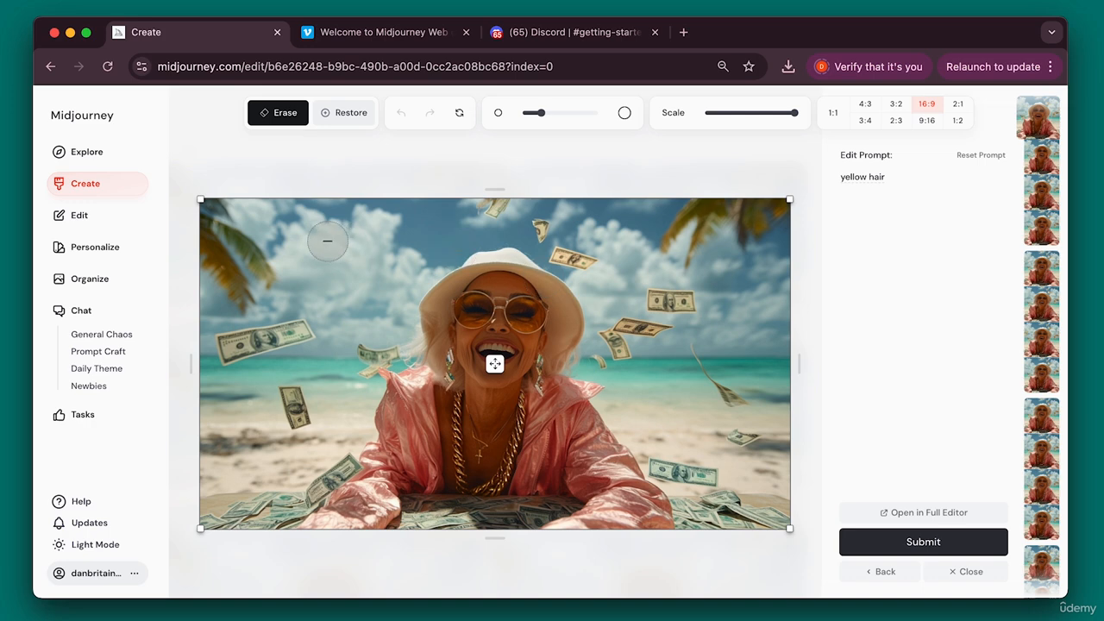